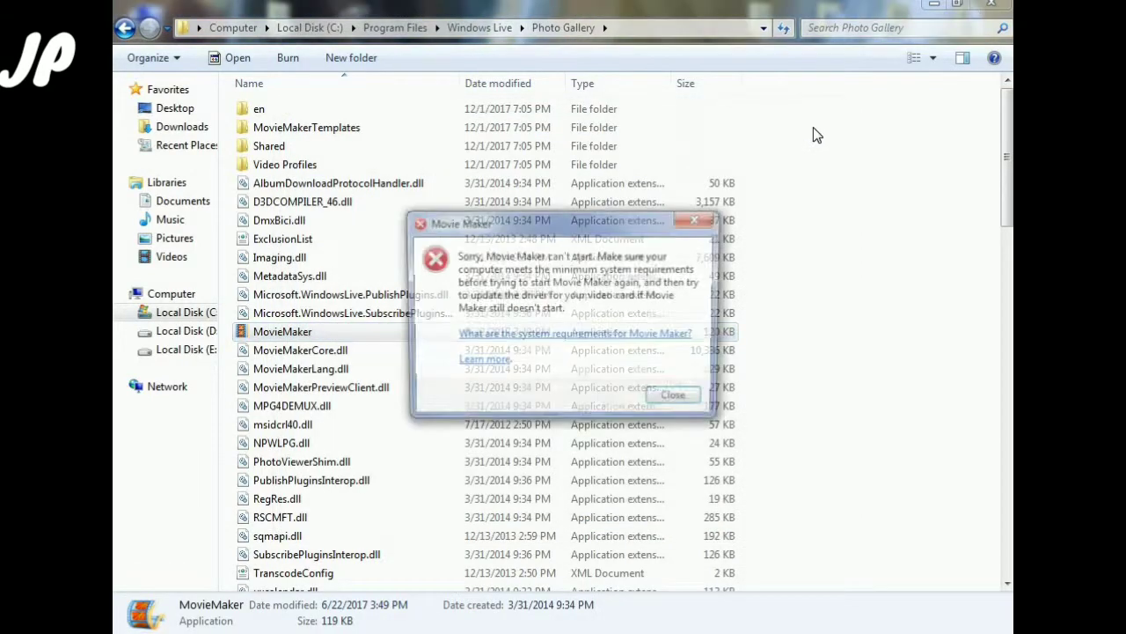
pyautogui.moveTo(572, 219); pyautogui.dragTo(588, 209)
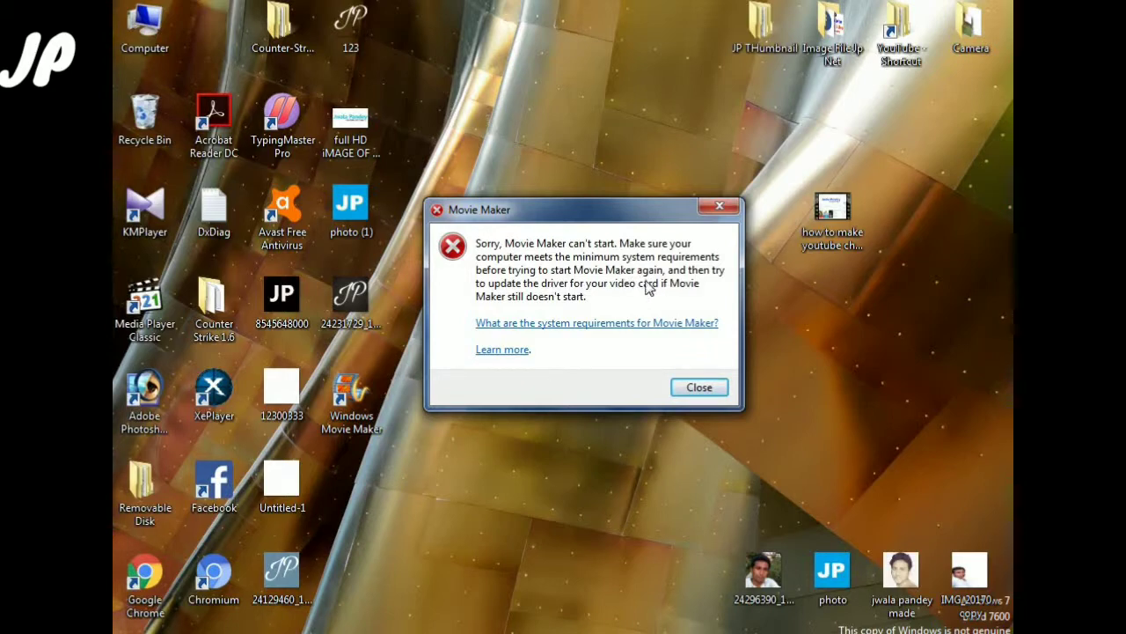
pyautogui.moveTo(631, 211); pyautogui.dragTo(635, 193)
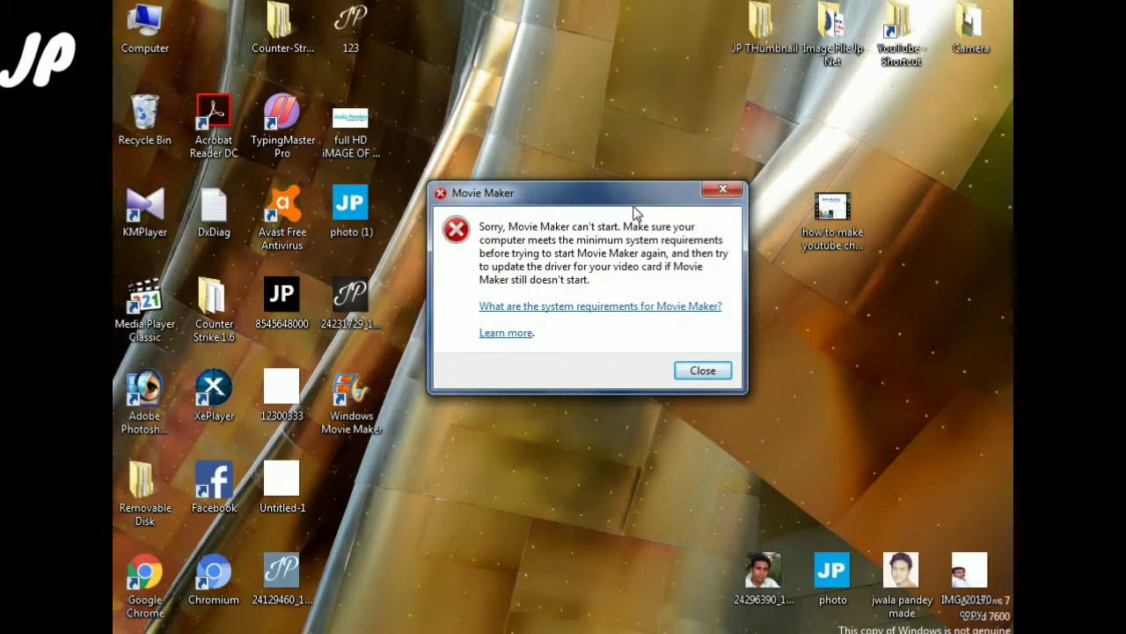
pyautogui.moveTo(627, 197); pyautogui.dragTo(620, 154)
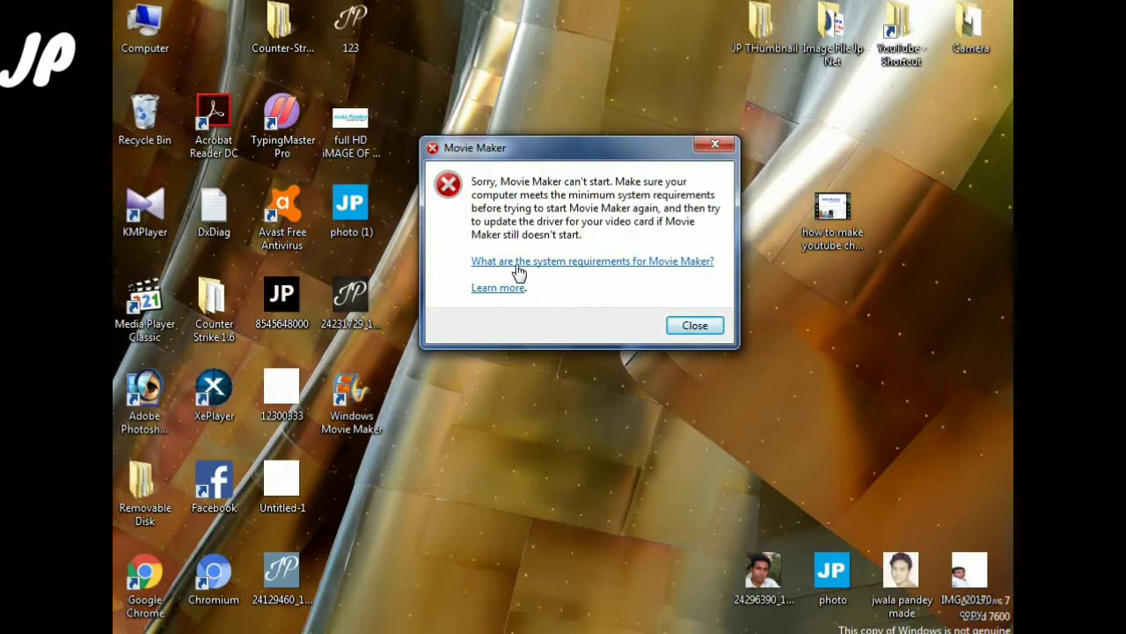
# Open the system requirements page from the Movie Maker error dialog and close the separate Microsoft Support tab in the browser.
pyautogui.click(636, 270)
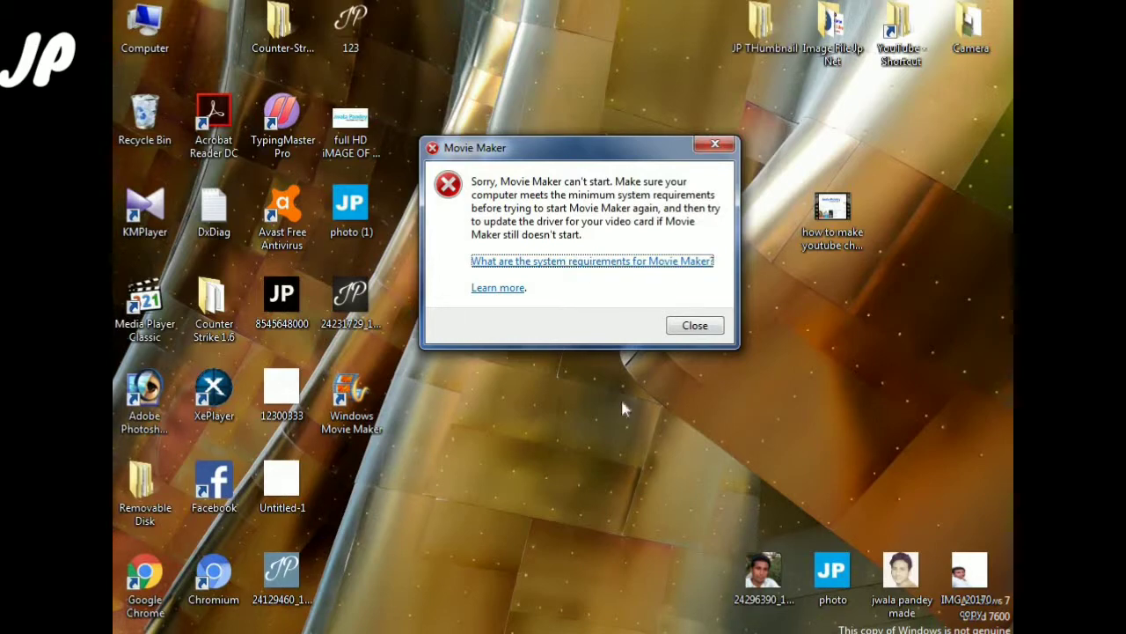
pyautogui.click(600, 261)
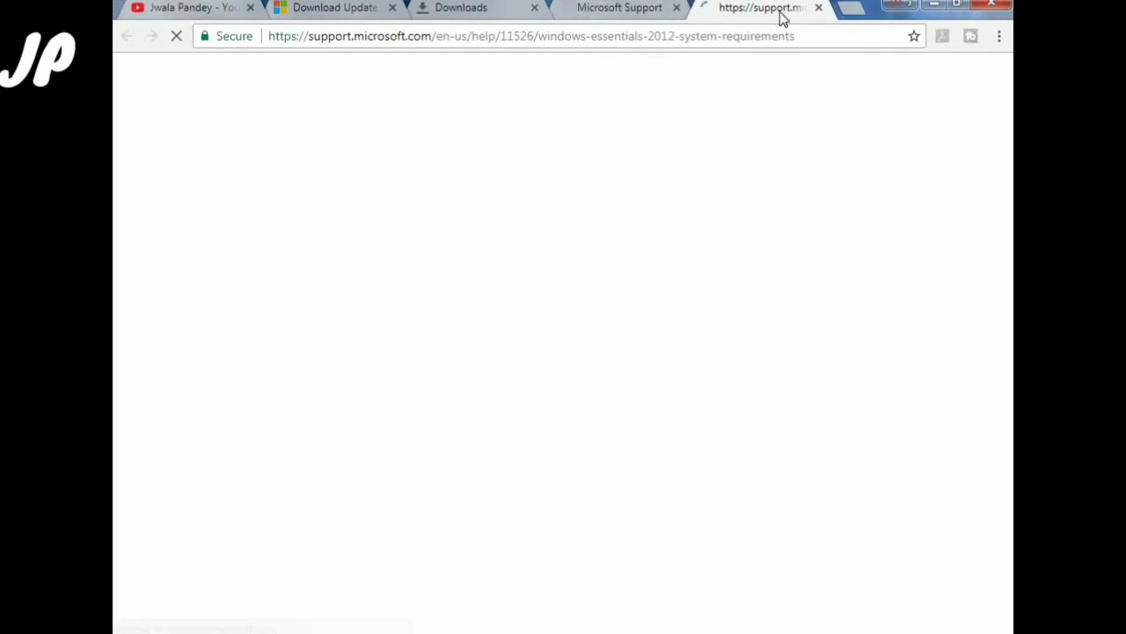
pyautogui.click(654, 12)
pyautogui.click(676, 7)
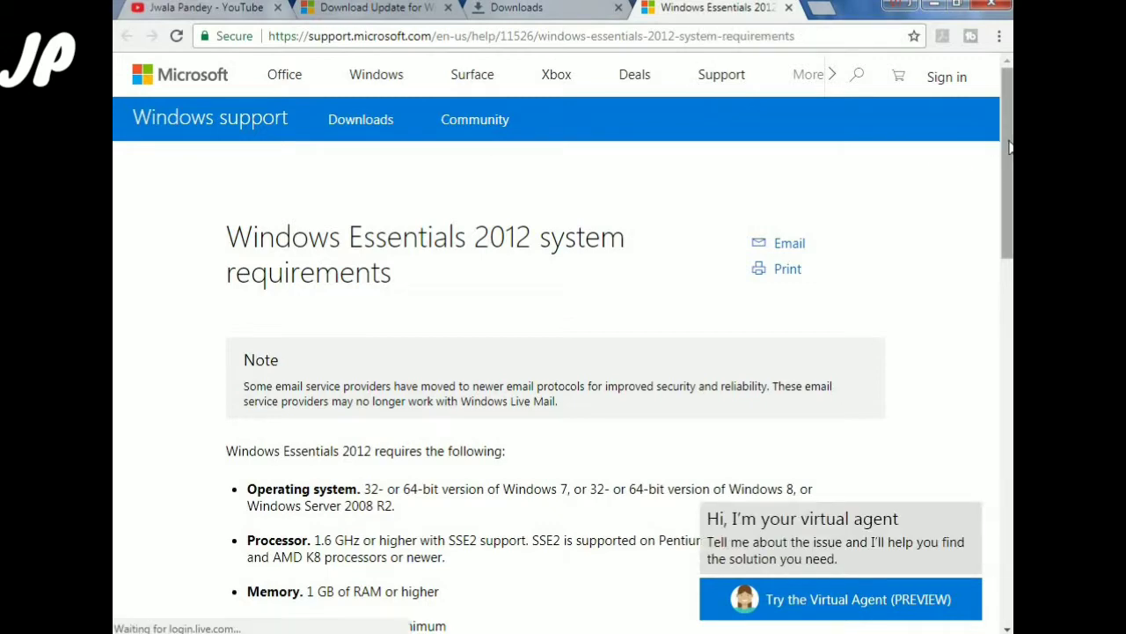
# Review the Windows Essentials 2012 requirements and open the Windows Update link given for DirectX 9 hardware on Windows 7.
pyautogui.scroll(-3, 1007, 179)
pyautogui.scroll(3, 1007, 178)
pyautogui.scroll(-3, 1008, 181)
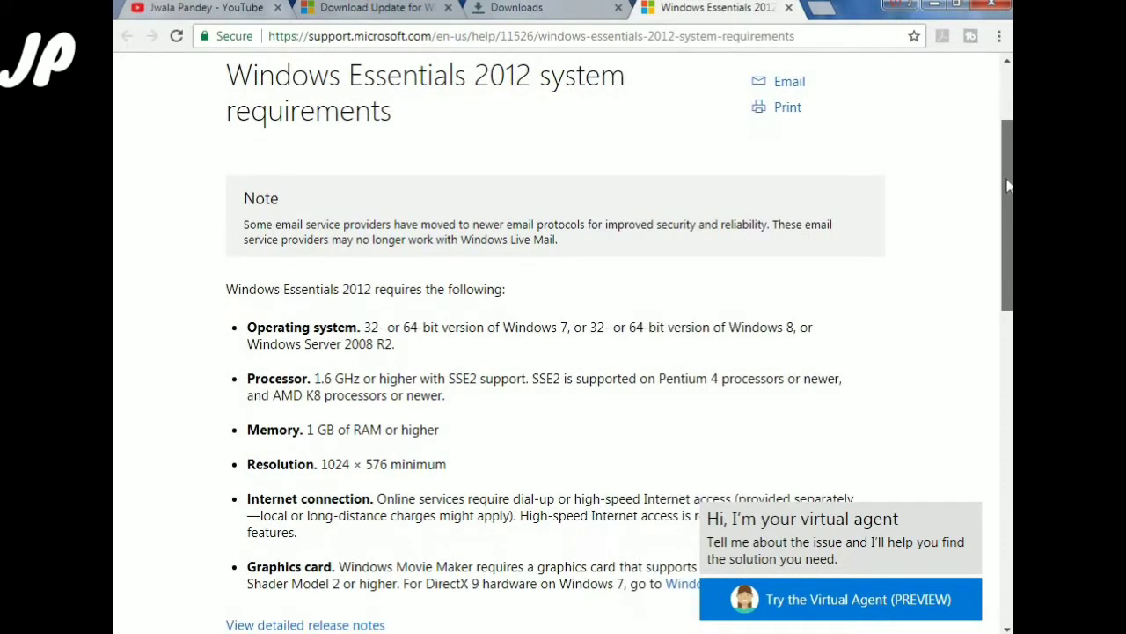
pyautogui.moveTo(1008, 185); pyautogui.dragTo(1009, 248)
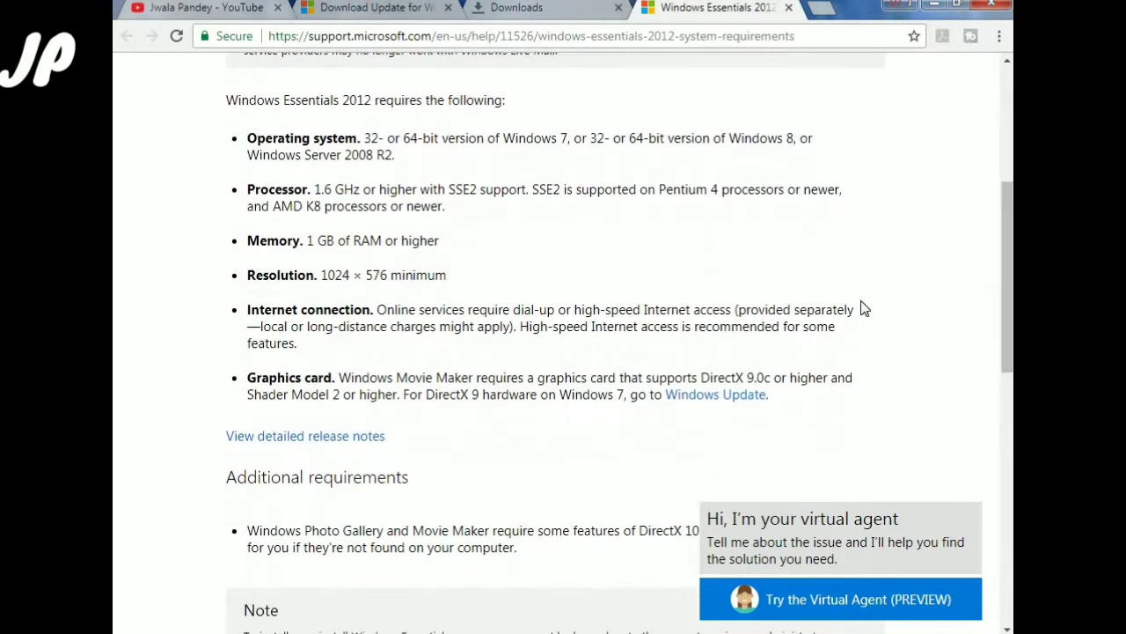
pyautogui.click(742, 396)
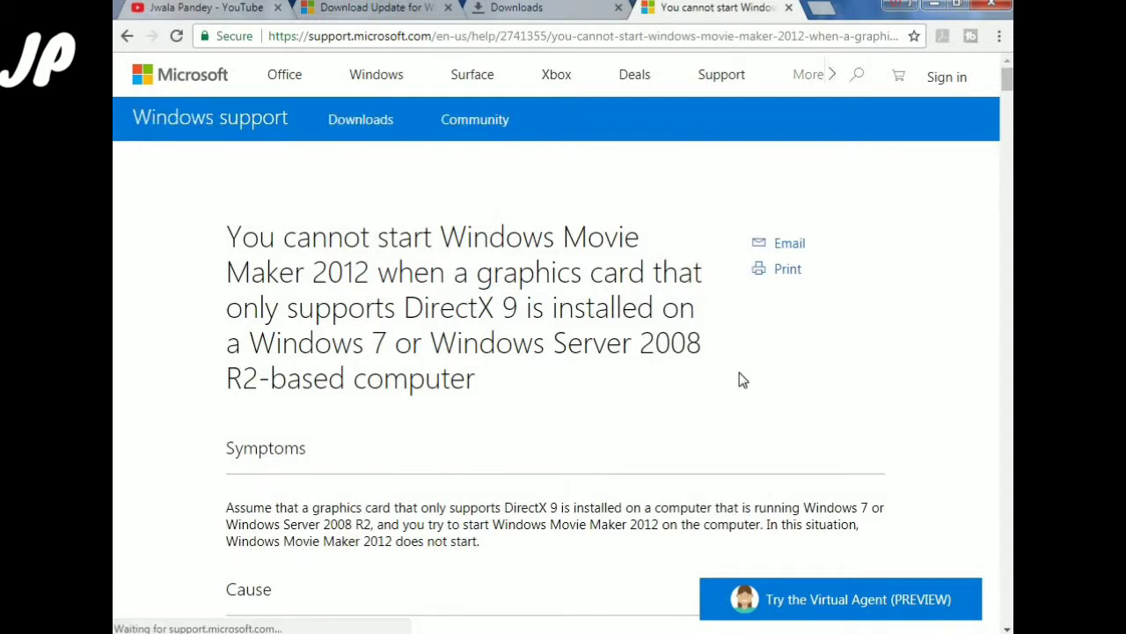
# Examine the support article on Movie Maker 2012 not starting with a DirectX 9 graphics card, from its symptoms to the update downloads.
pyautogui.scroll(-3, 726, 368)
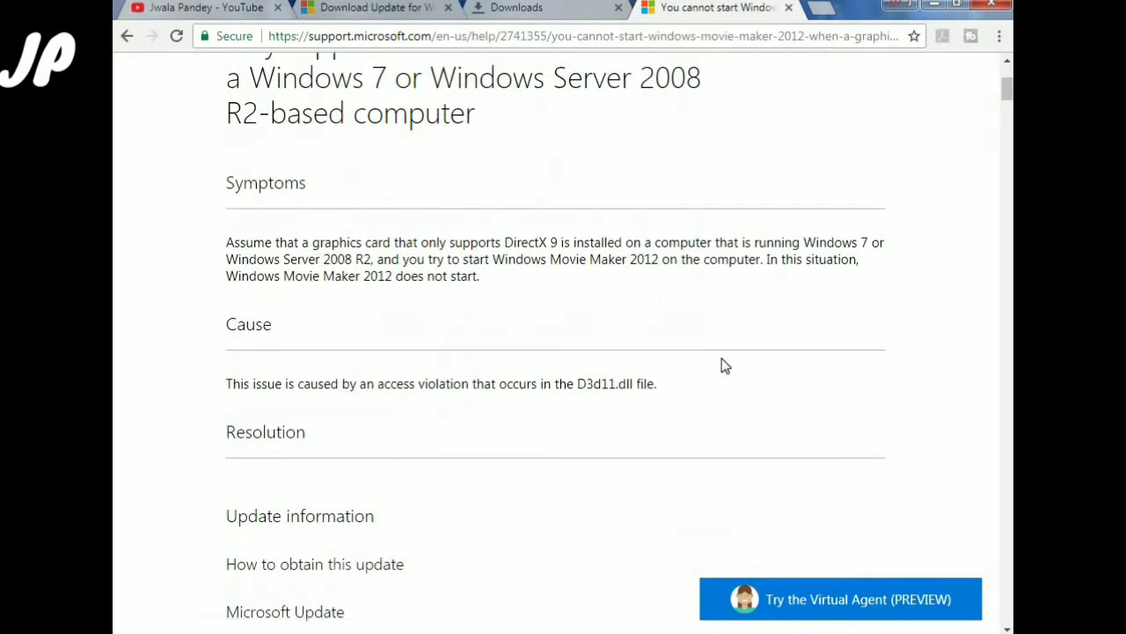
pyautogui.scroll(3, 726, 368)
pyautogui.scroll(-8, 724, 364)
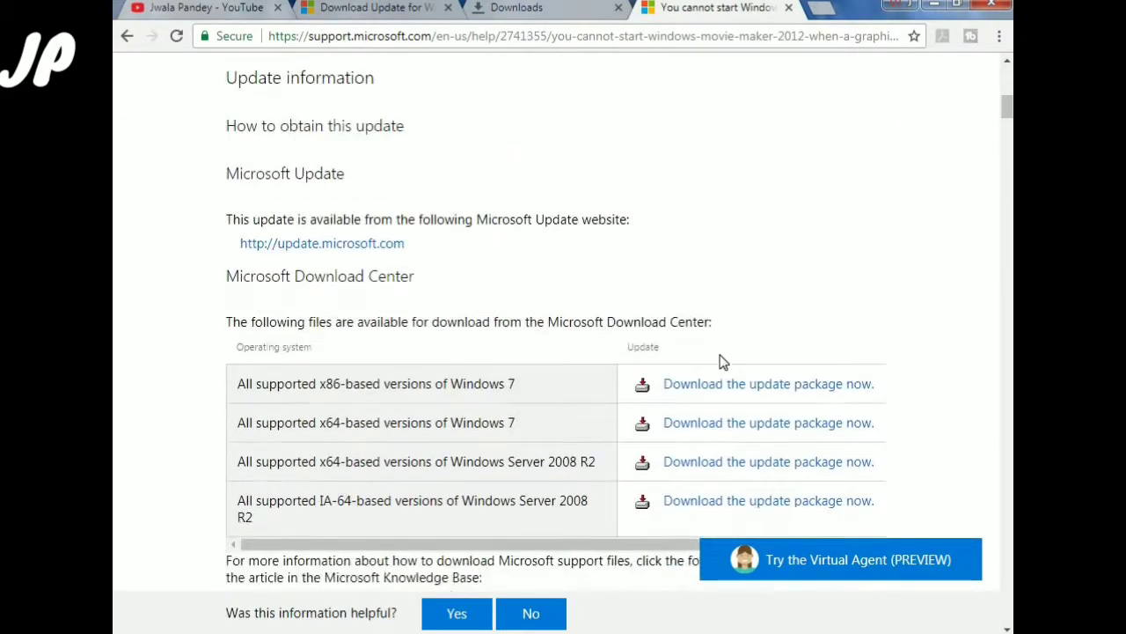
pyautogui.scroll(-1, 722, 359)
pyautogui.scroll(7, 721, 356)
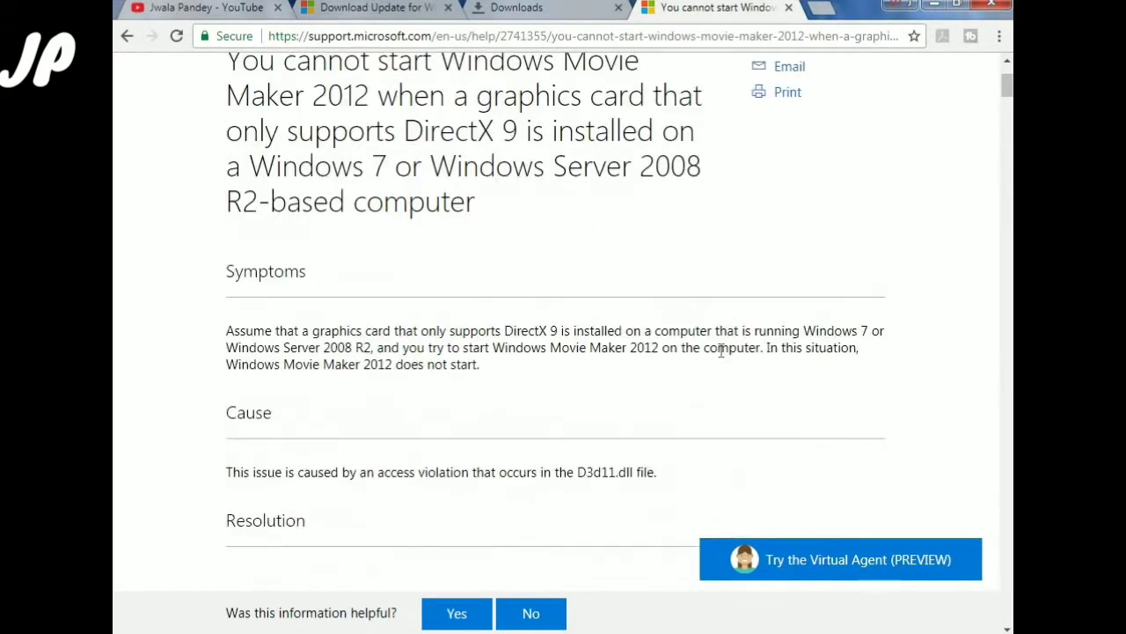
pyautogui.scroll(-4, 721, 352)
pyautogui.scroll(6, 716, 354)
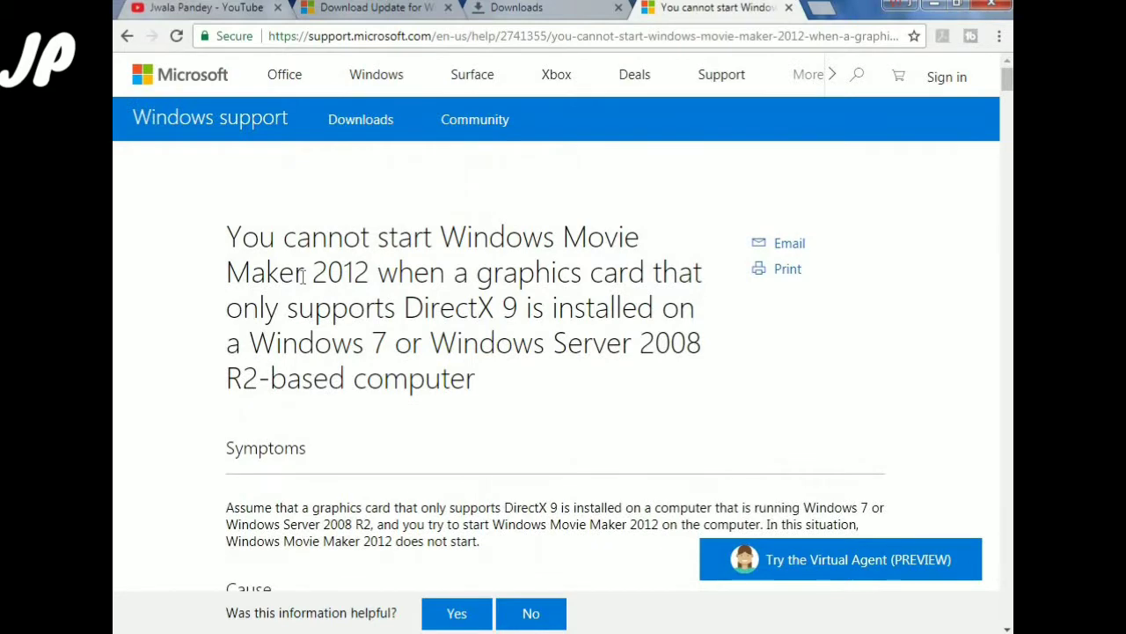
pyautogui.scroll(-7, 581, 282)
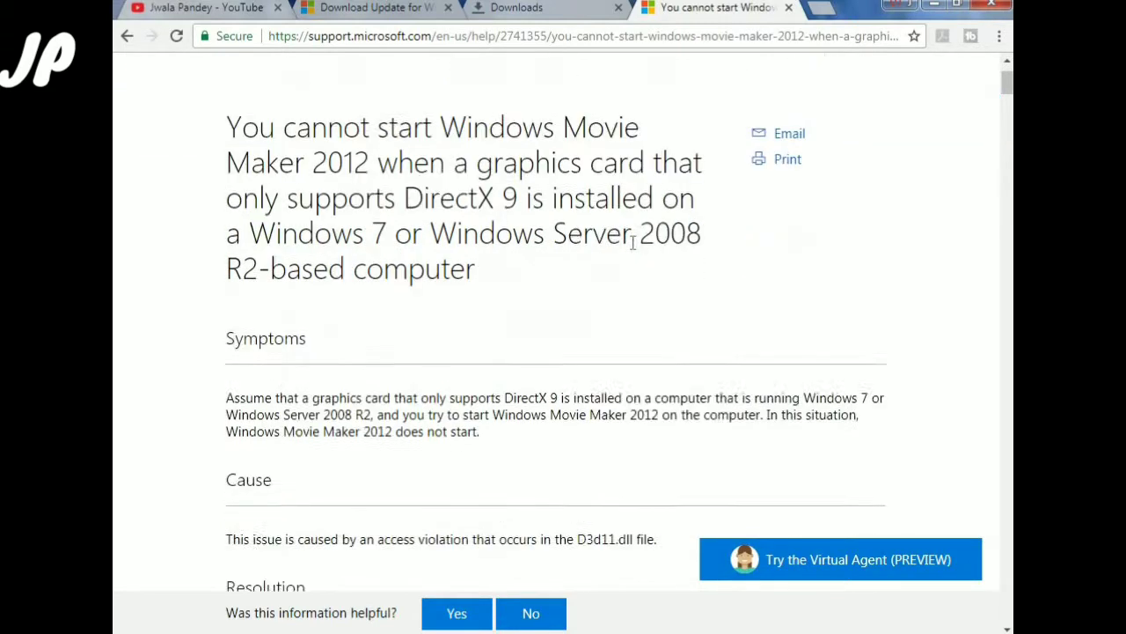
pyautogui.scroll(-3, 563, 282)
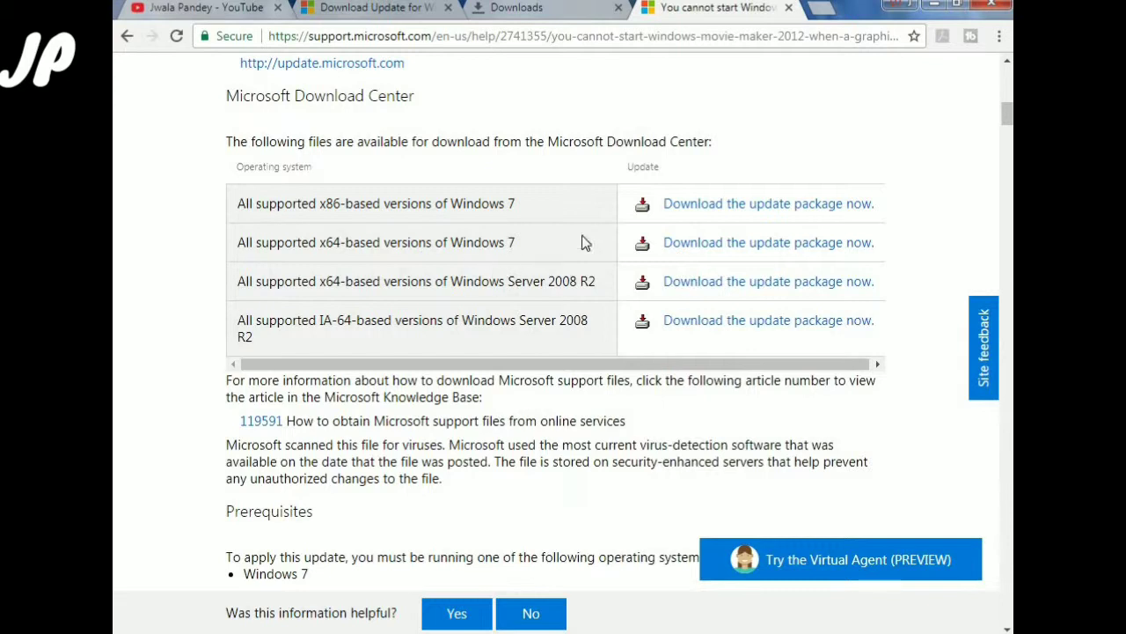
# Download the KB2741355 update package for x86-based versions of Windows 7 from the Microsoft Download Center.
pyautogui.click(681, 206)
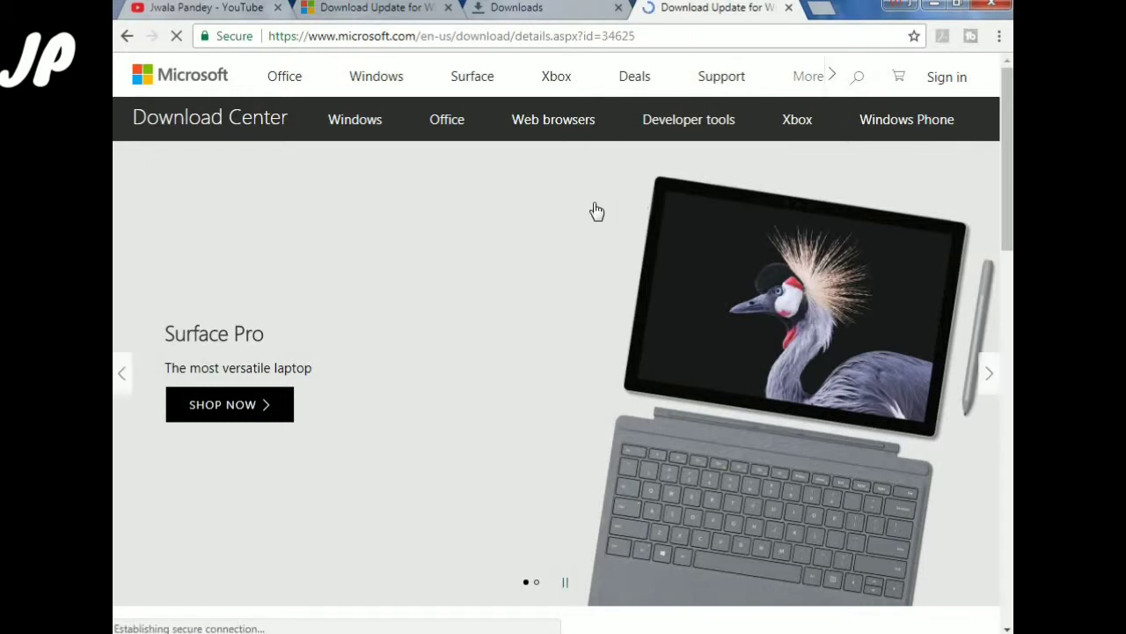
pyautogui.scroll(-3, 586, 217)
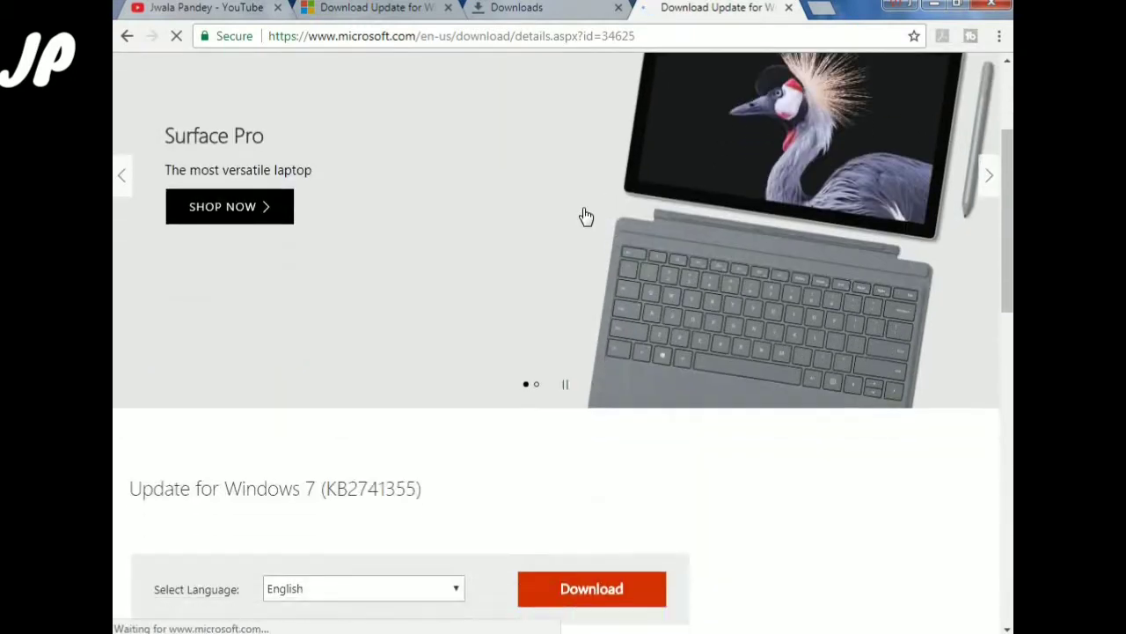
pyautogui.scroll(-2, 584, 215)
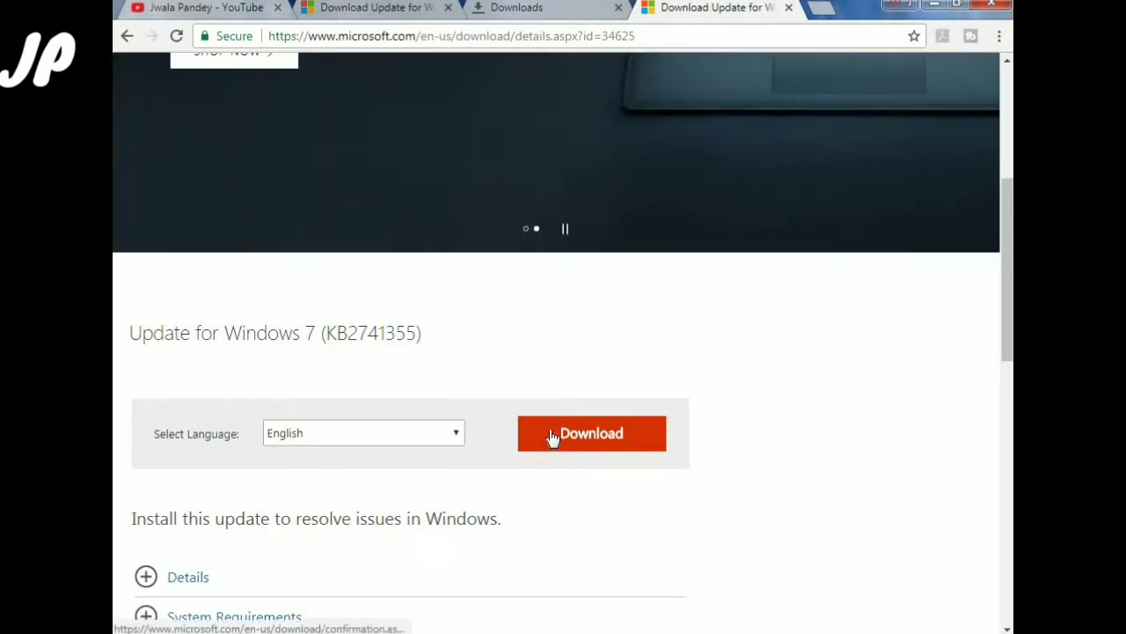
pyautogui.click(581, 444)
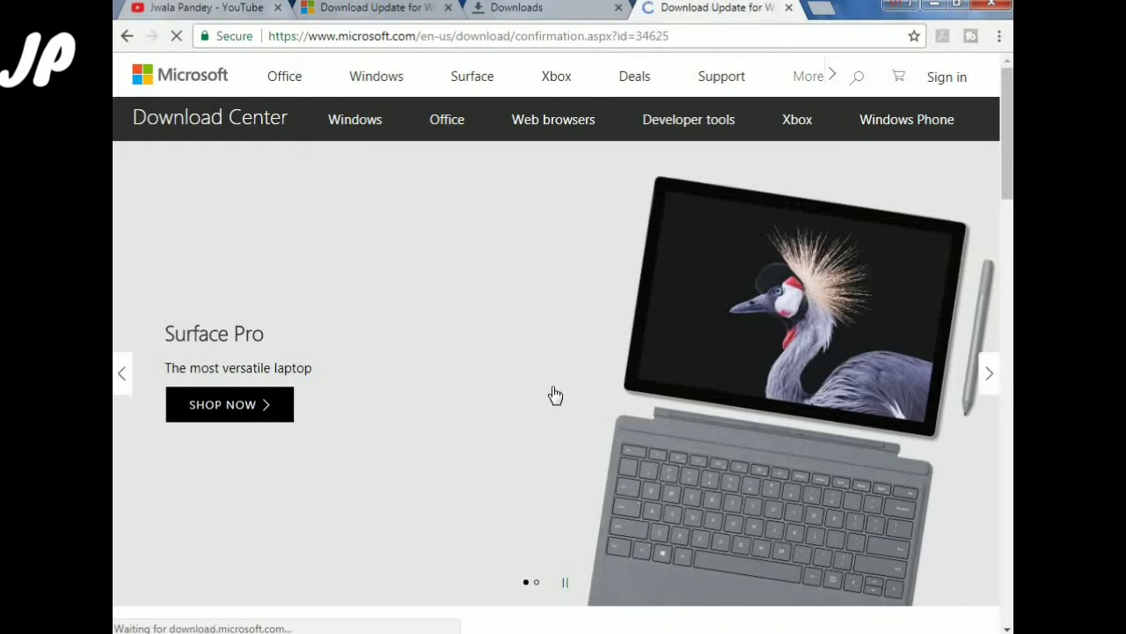
pyautogui.scroll(-4, 551, 395)
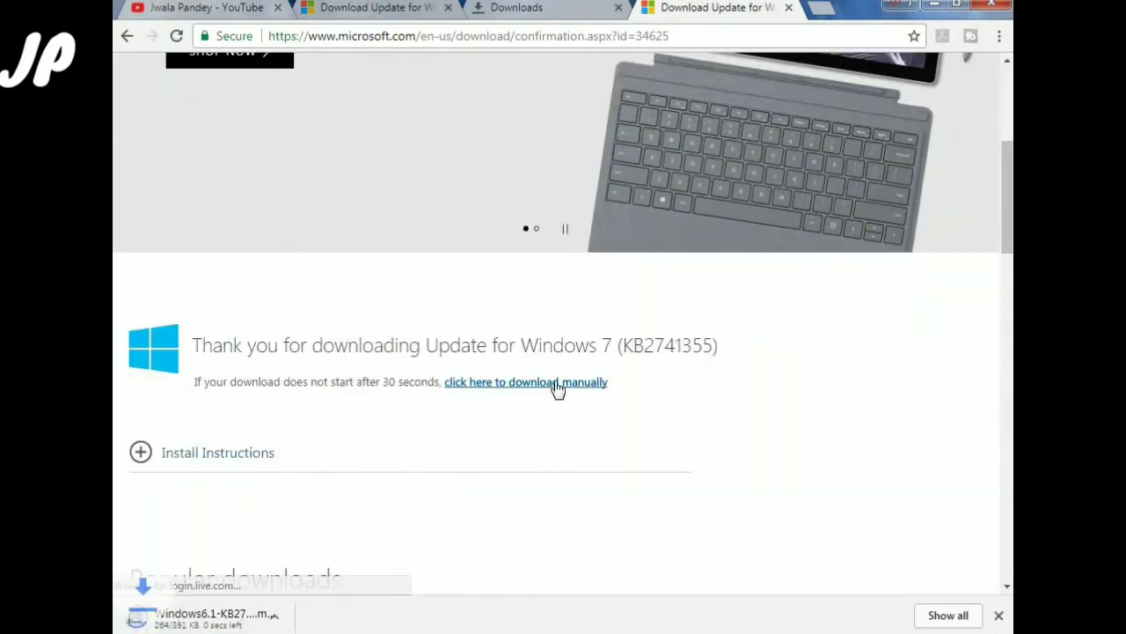
# Install the downloaded Windows6.1-KB2741355-x86 update from its folder and close the installer without restarting.
pyautogui.click(504, 8)
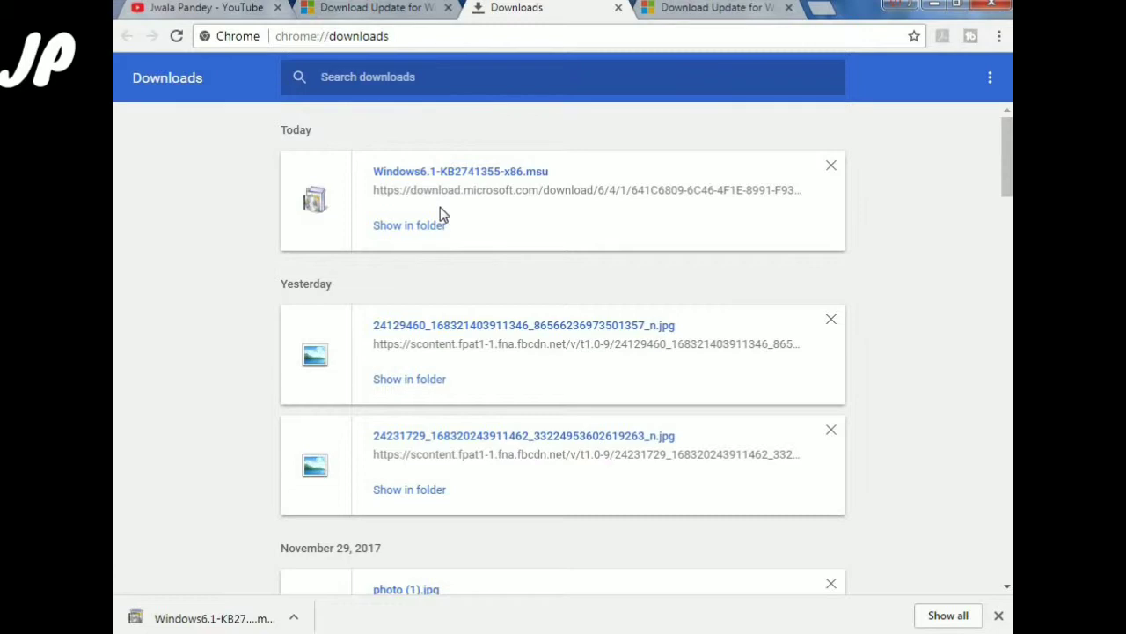
pyautogui.click(430, 226)
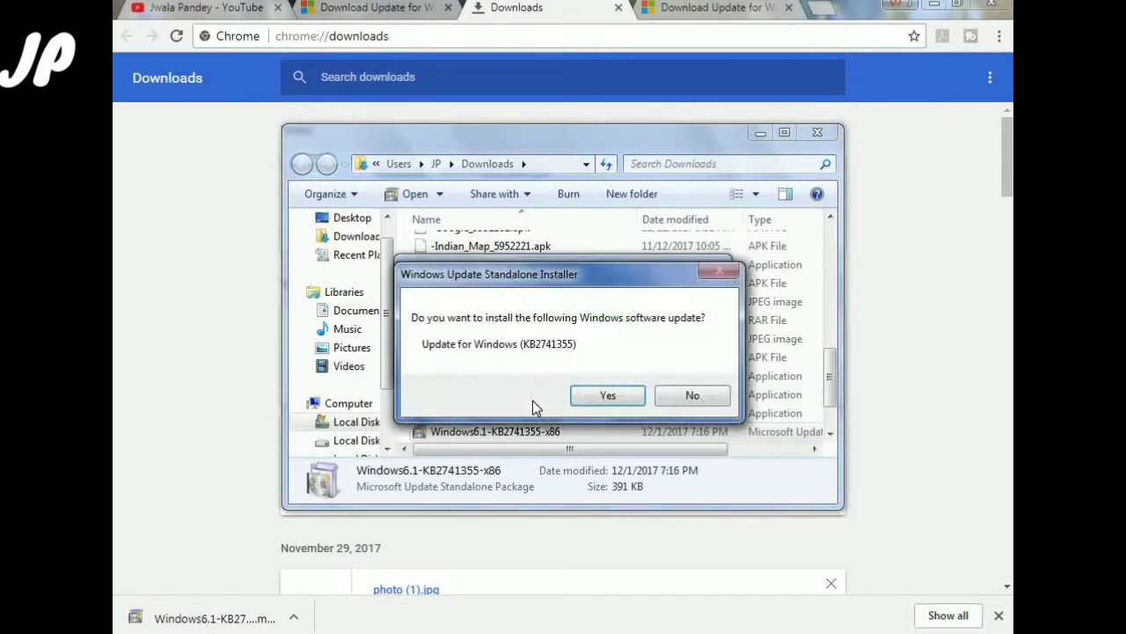
pyautogui.click(608, 392)
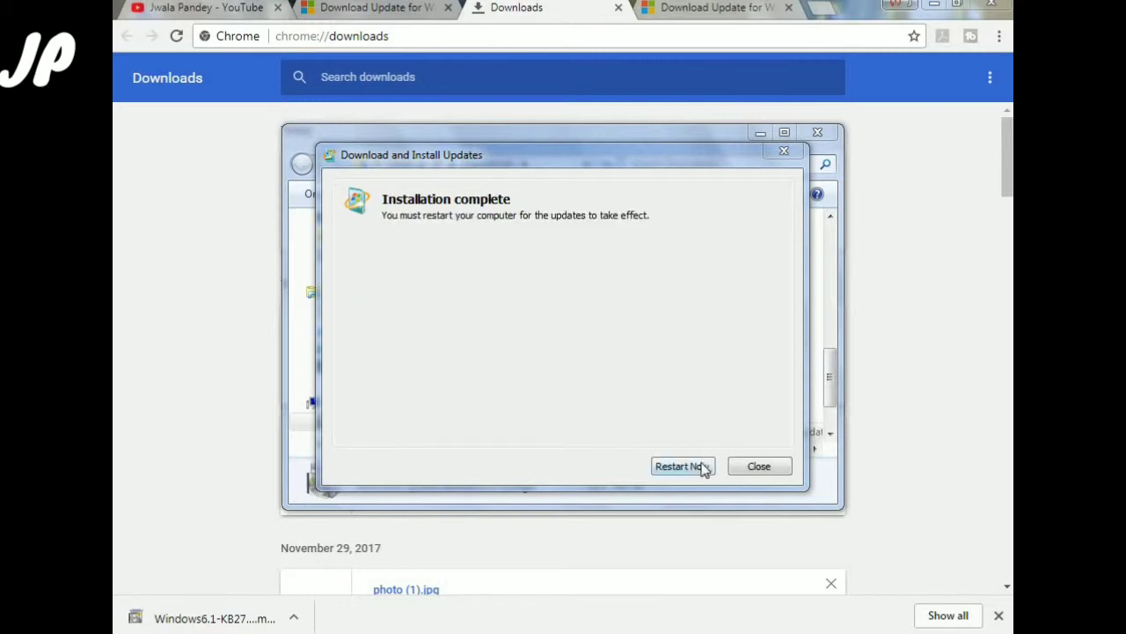
pyautogui.click(747, 468)
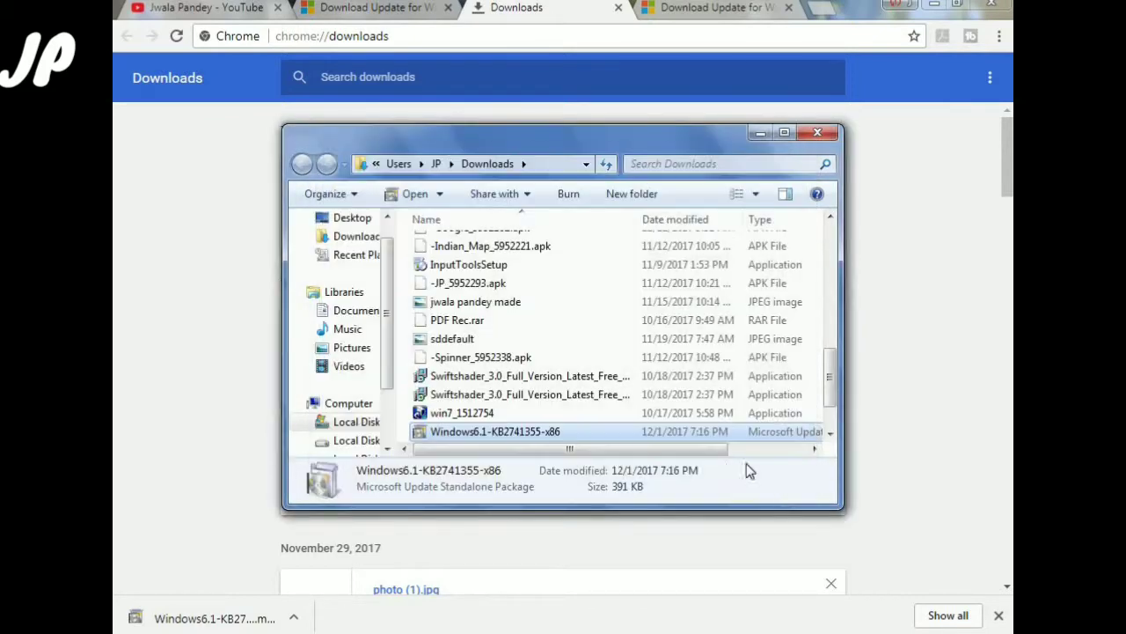
# Minimize the Downloads folder and the browser, dismiss the Movie Maker error dialog, and refresh the desktop.
pyautogui.click(762, 132)
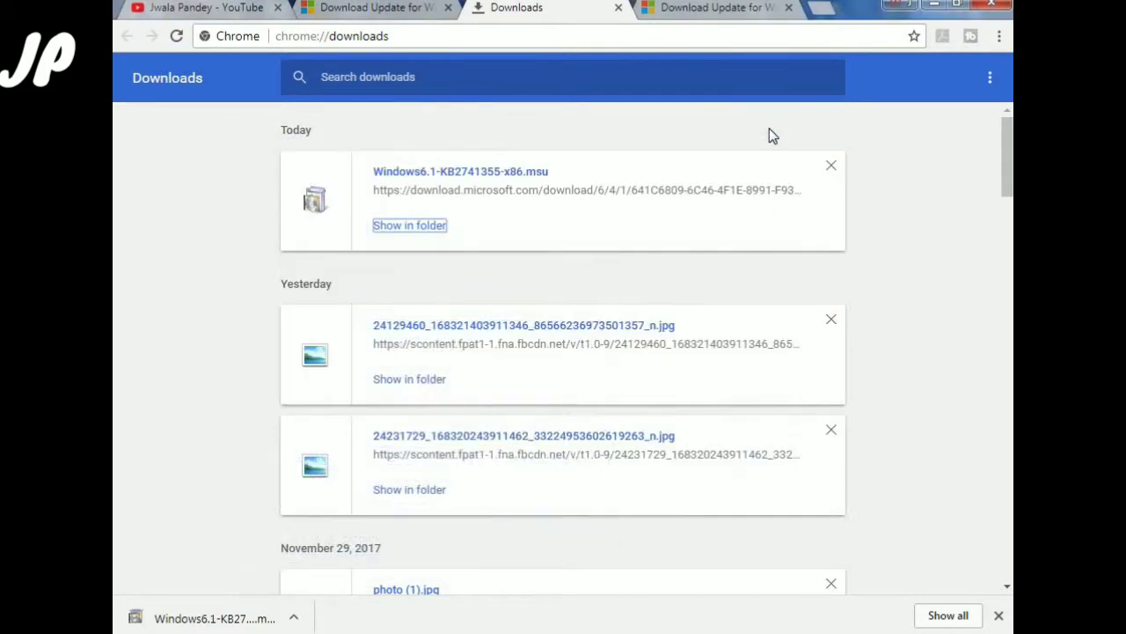
pyautogui.click(932, 5)
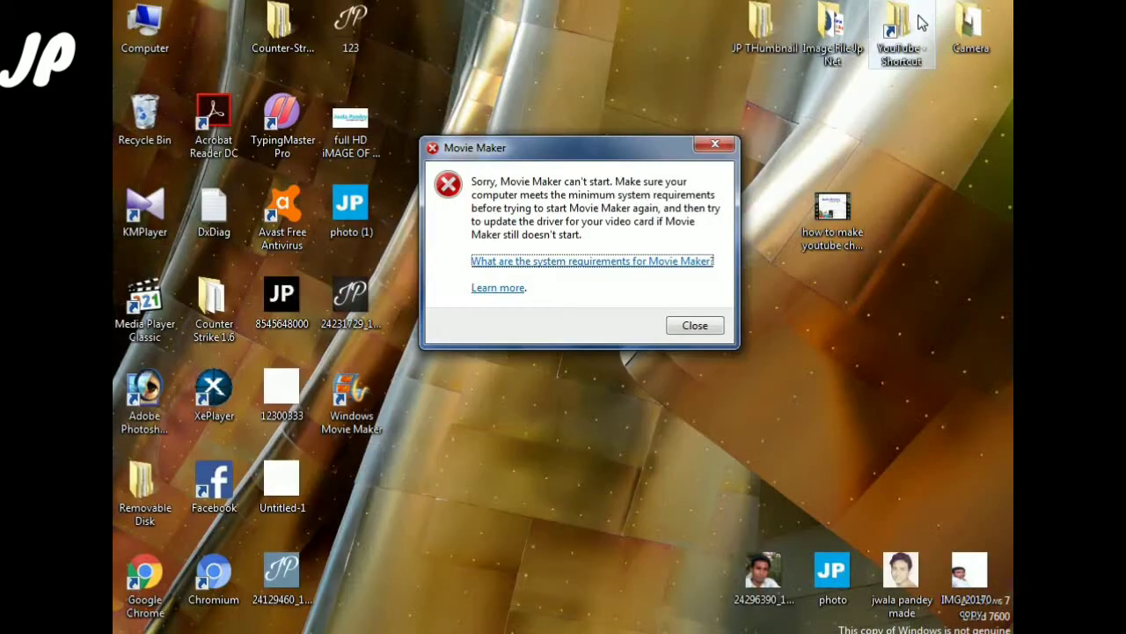
pyautogui.click(725, 145)
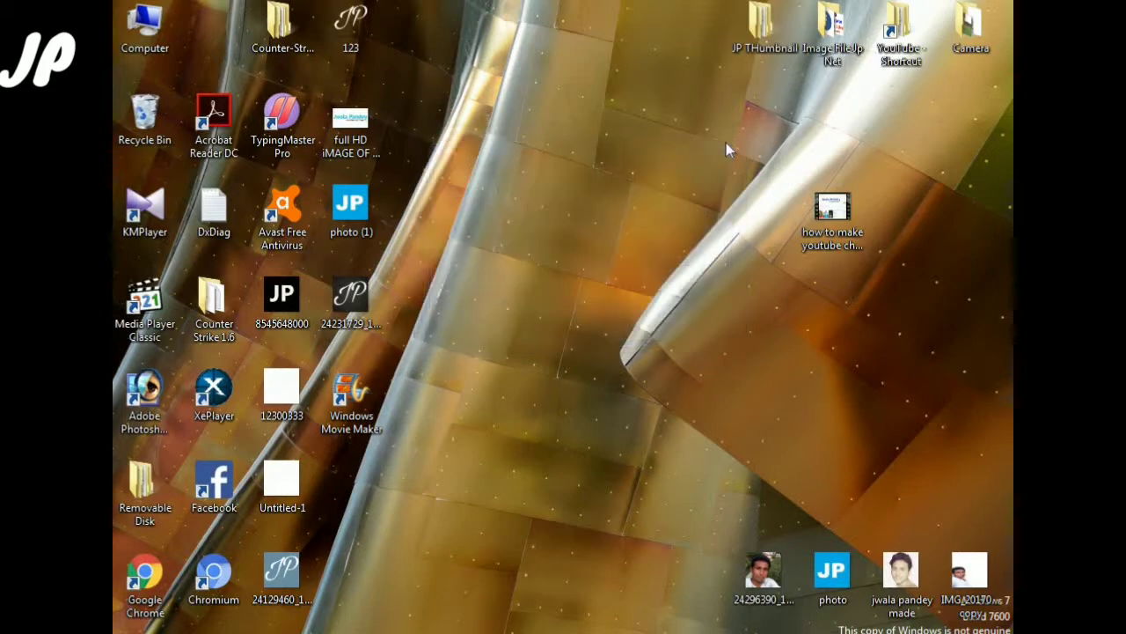
pyautogui.rightClick(726, 144)
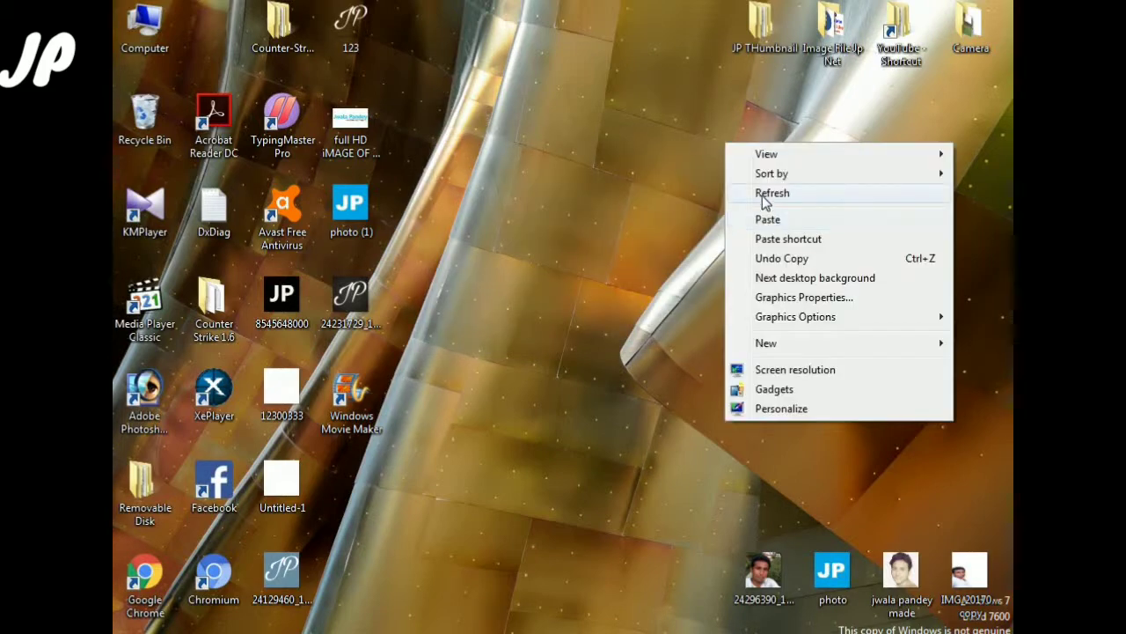
pyautogui.click(764, 194)
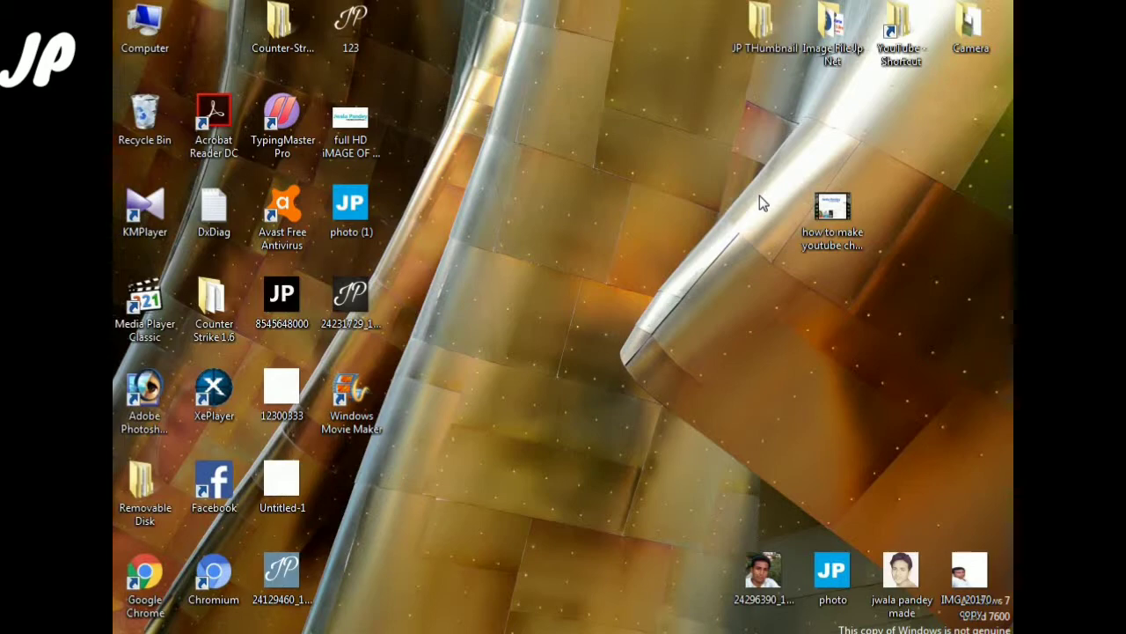
# Try to run MovieMaker from the Windows Live Photo Gallery program folder, allowing the security prompt, and close its dialog.
pyautogui.moveTo(560, 629)
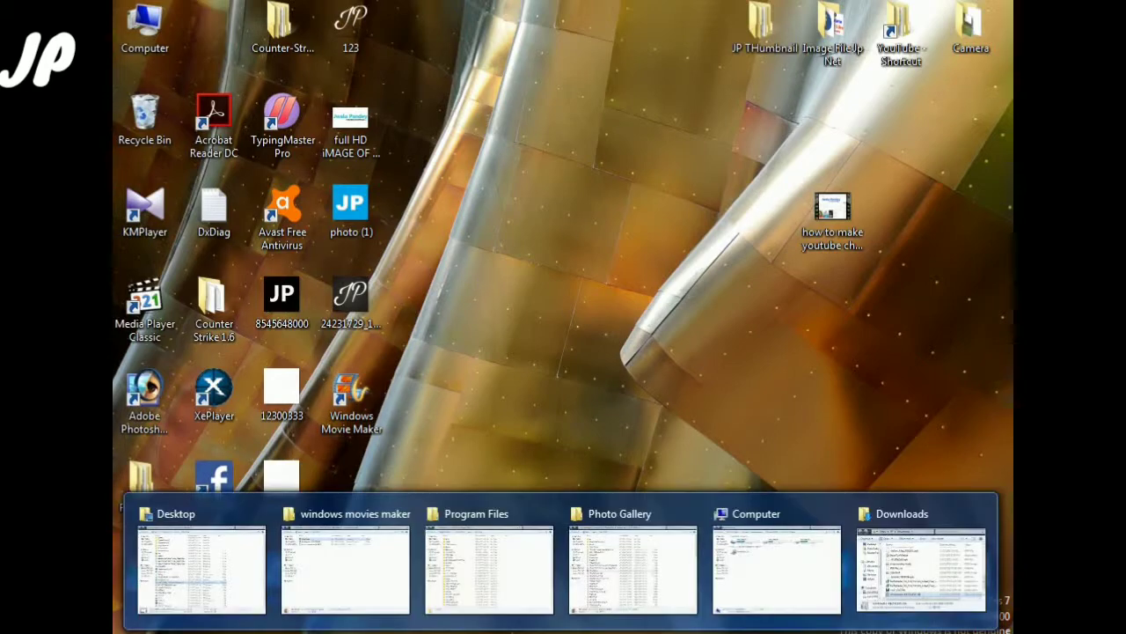
pyautogui.click(635, 574)
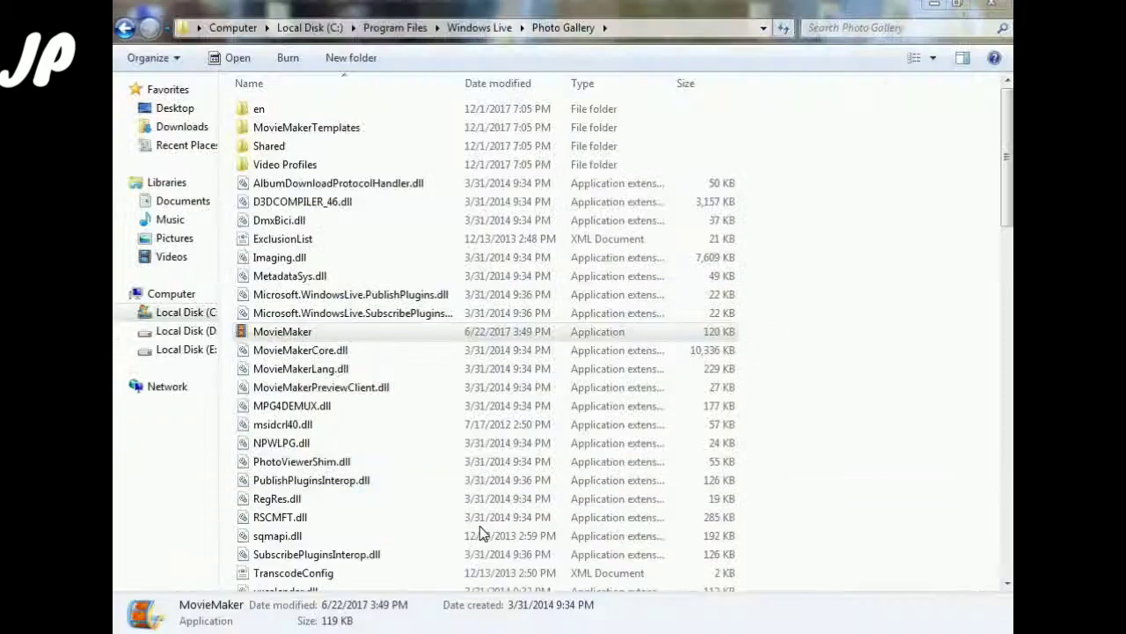
pyautogui.doubleClick(256, 332)
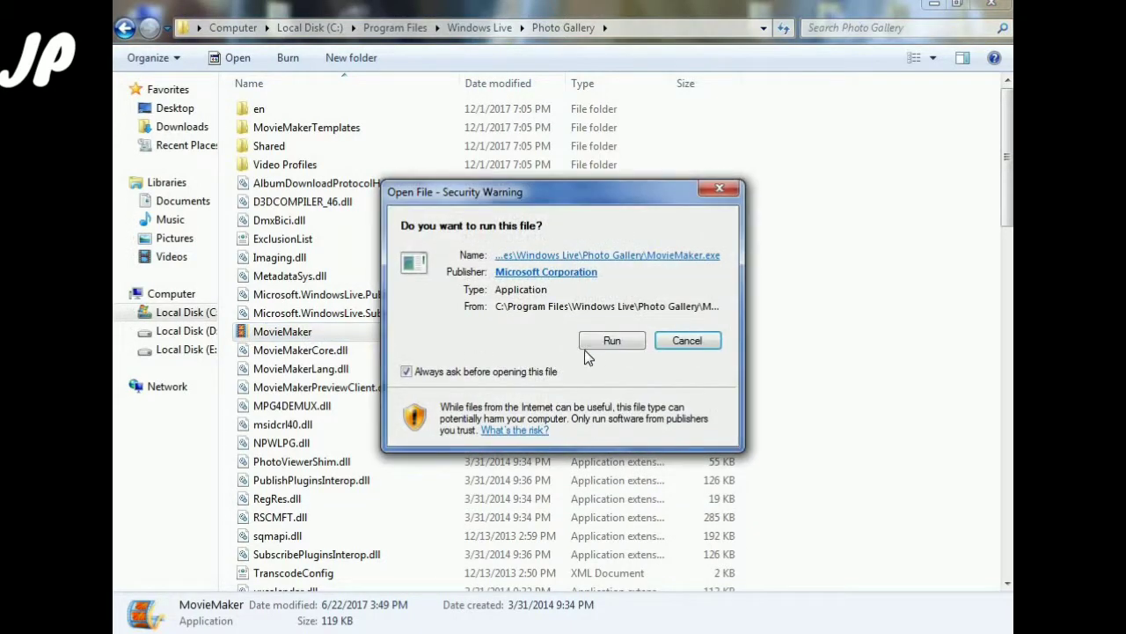
pyautogui.click(607, 341)
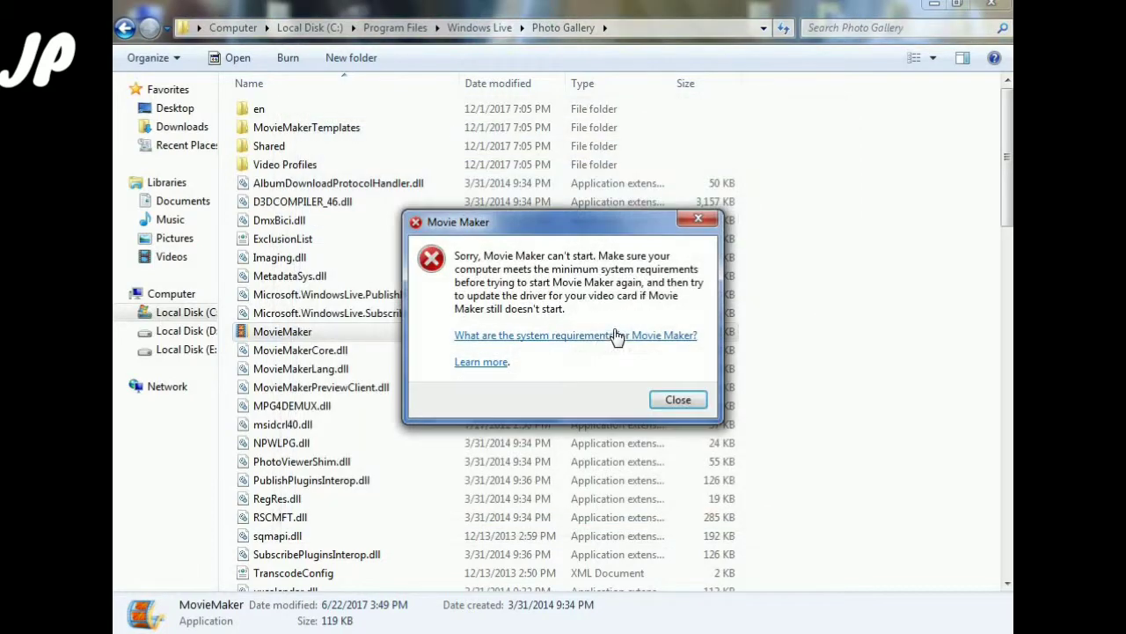
pyautogui.click(700, 219)
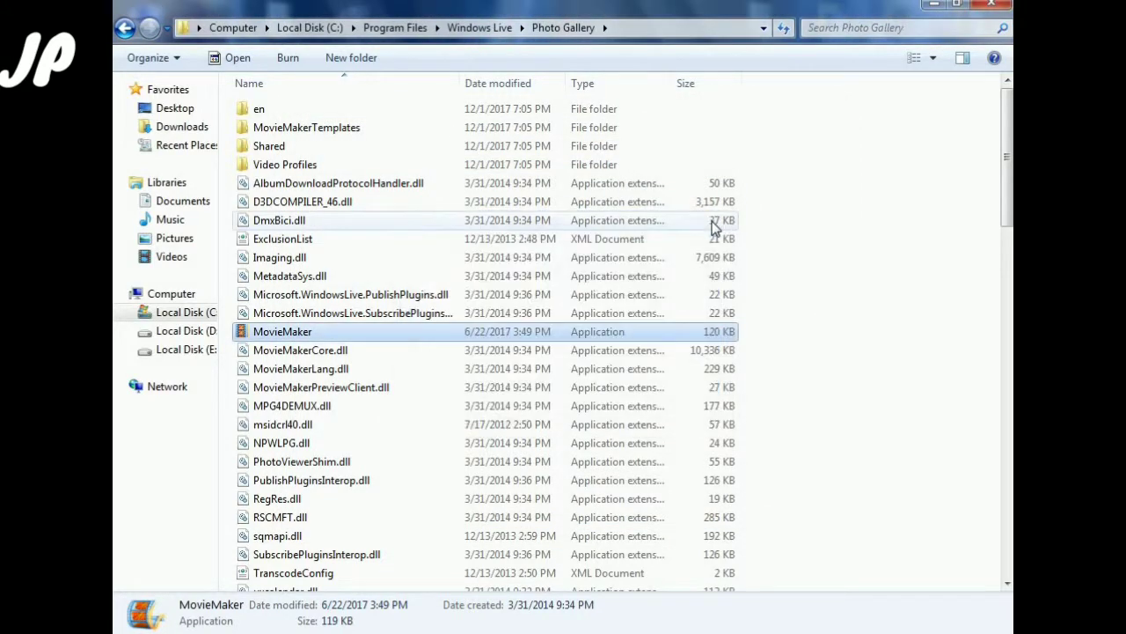
# Restart the computer to complete the update installation.
pyautogui.press('super')
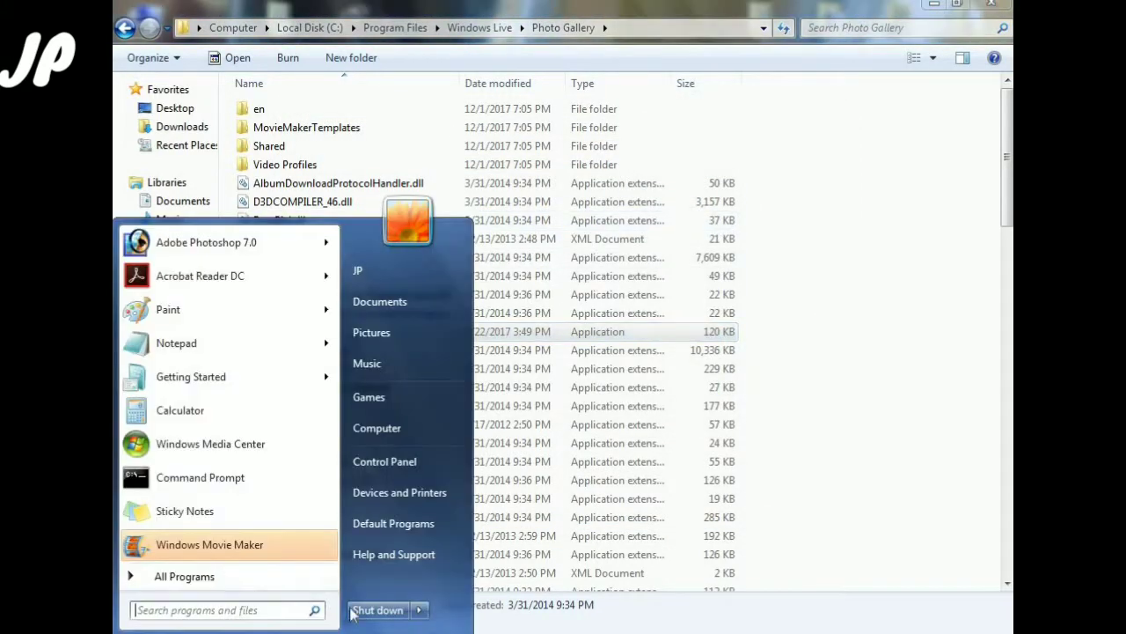
pyautogui.click(420, 611)
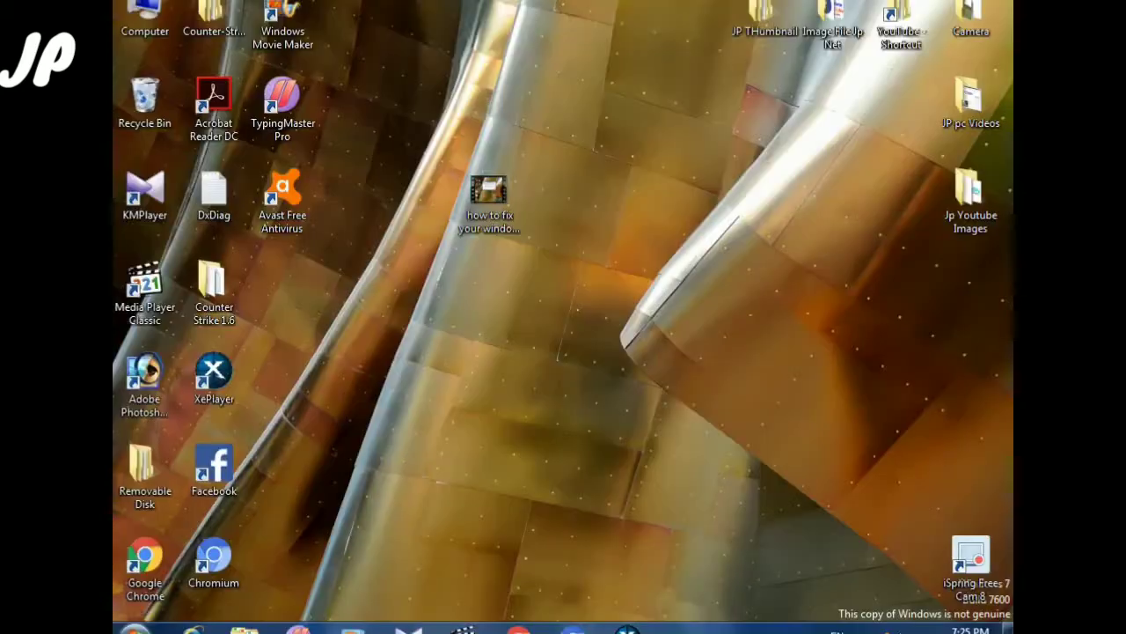
# Open the Computer window, maximize it, and open Local Disk (C:).
pyautogui.click(134, 628)
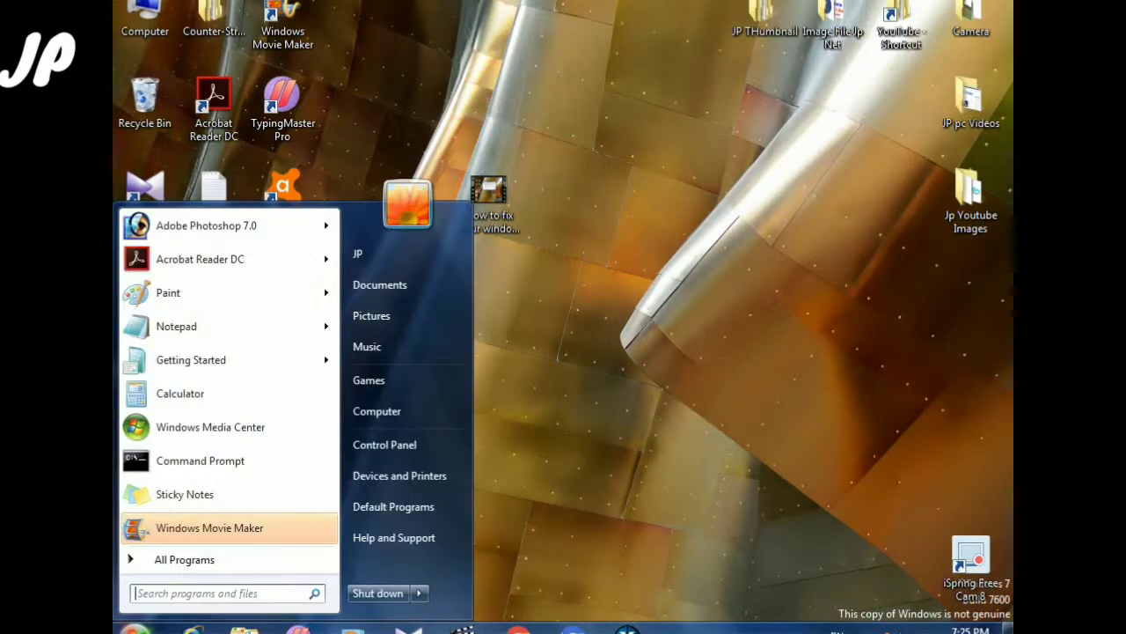
pyautogui.click(404, 414)
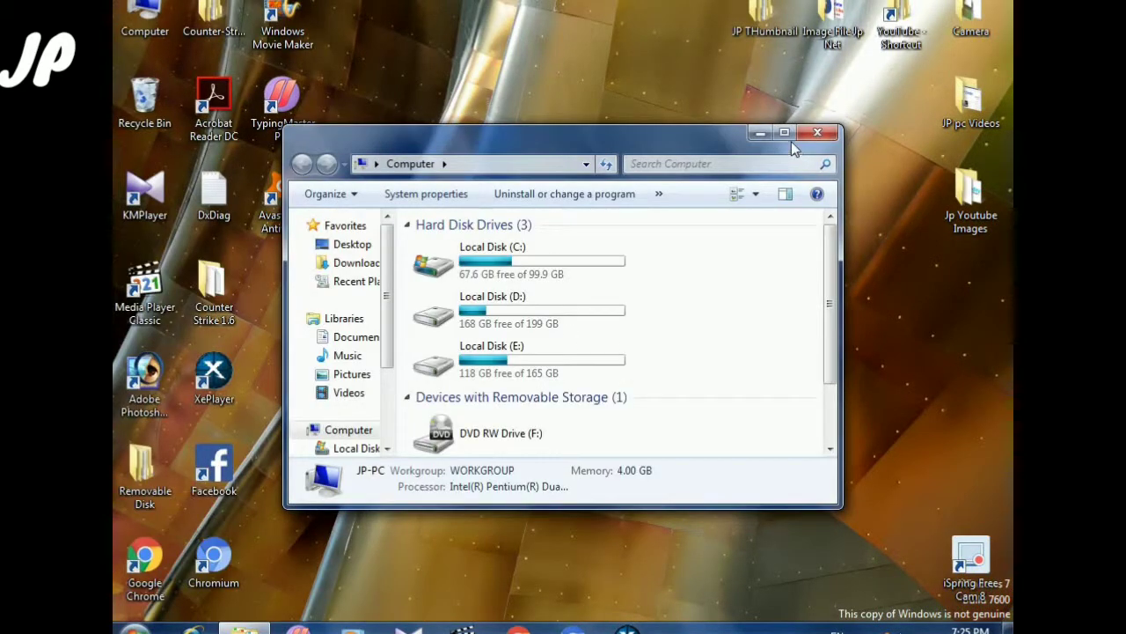
pyautogui.click(784, 133)
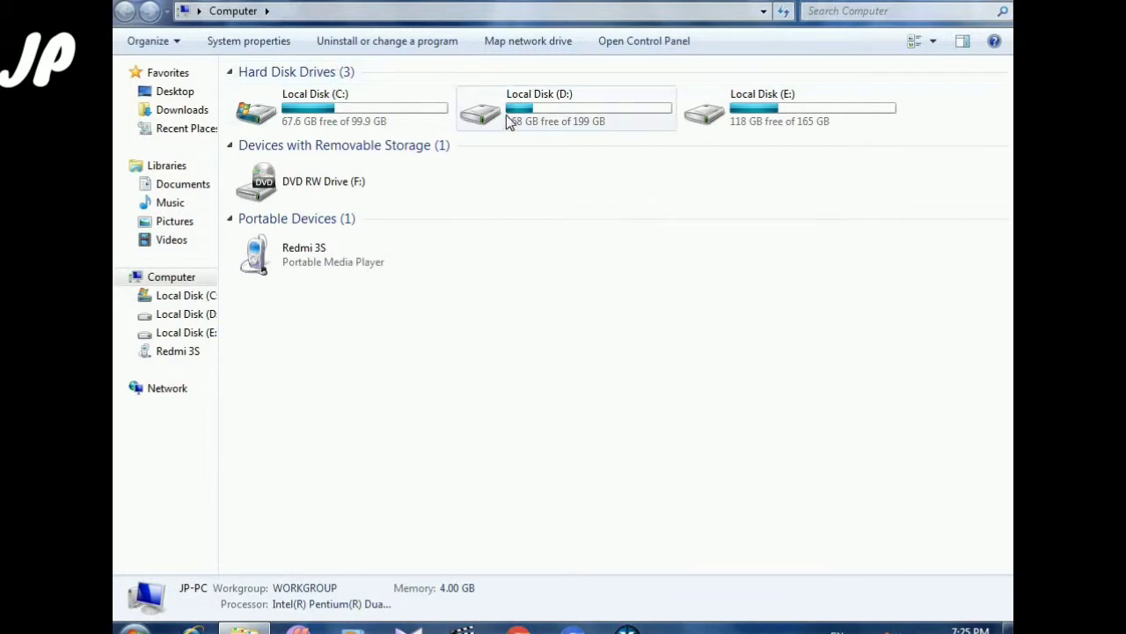
pyautogui.doubleClick(398, 121)
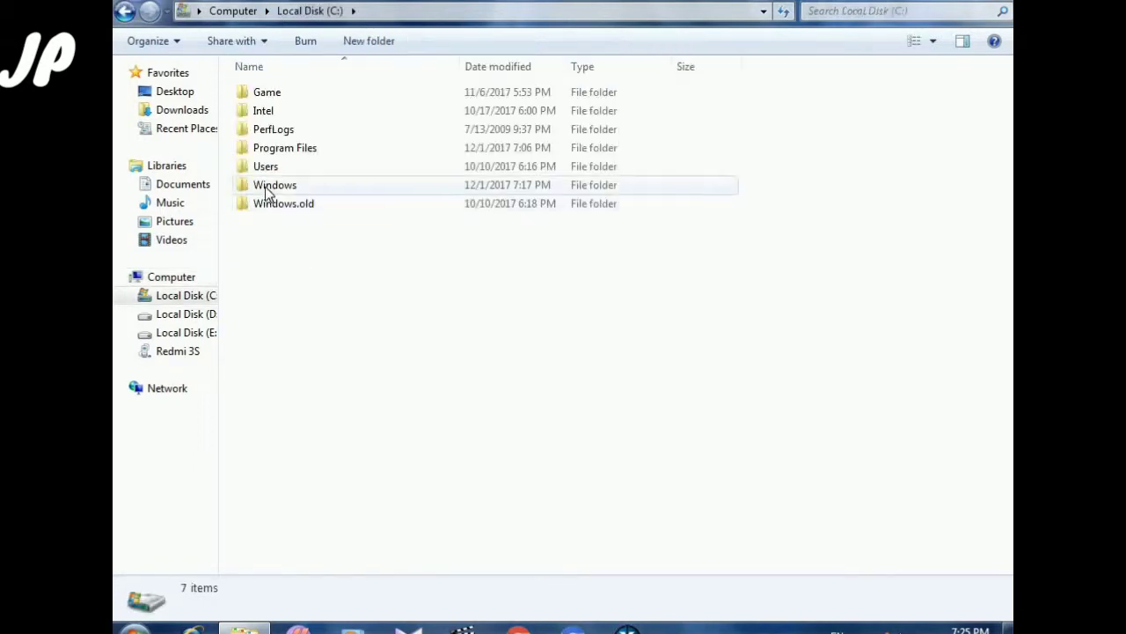
pyautogui.click(271, 190)
pyautogui.doubleClick(275, 196)
pyautogui.scroll(-20, 875, 494)
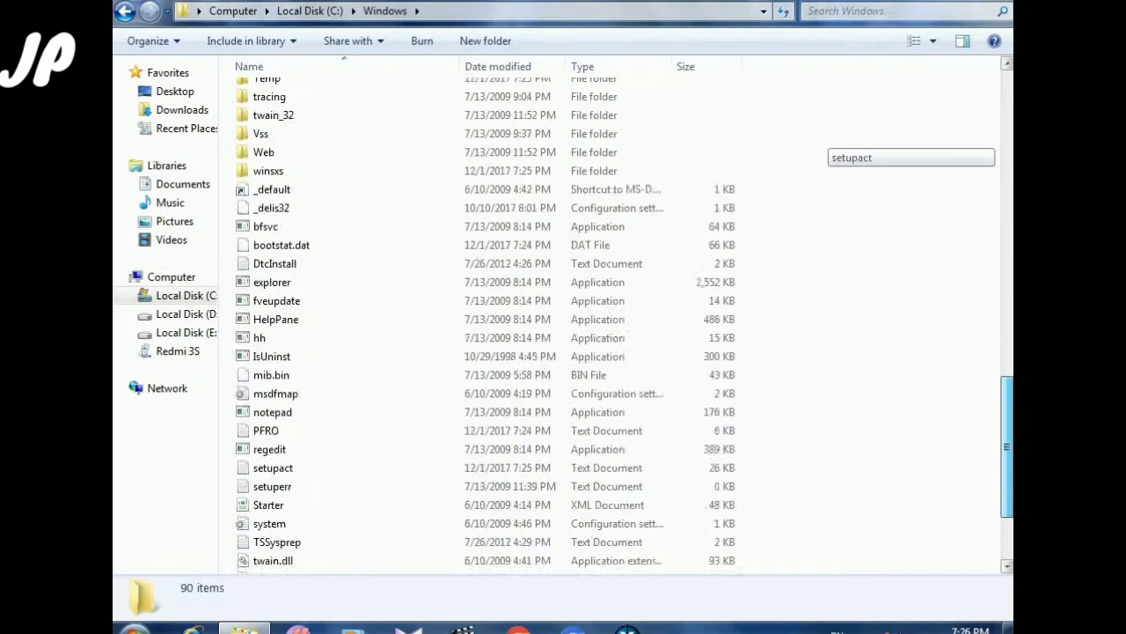
pyautogui.scroll(2, 1010, 430)
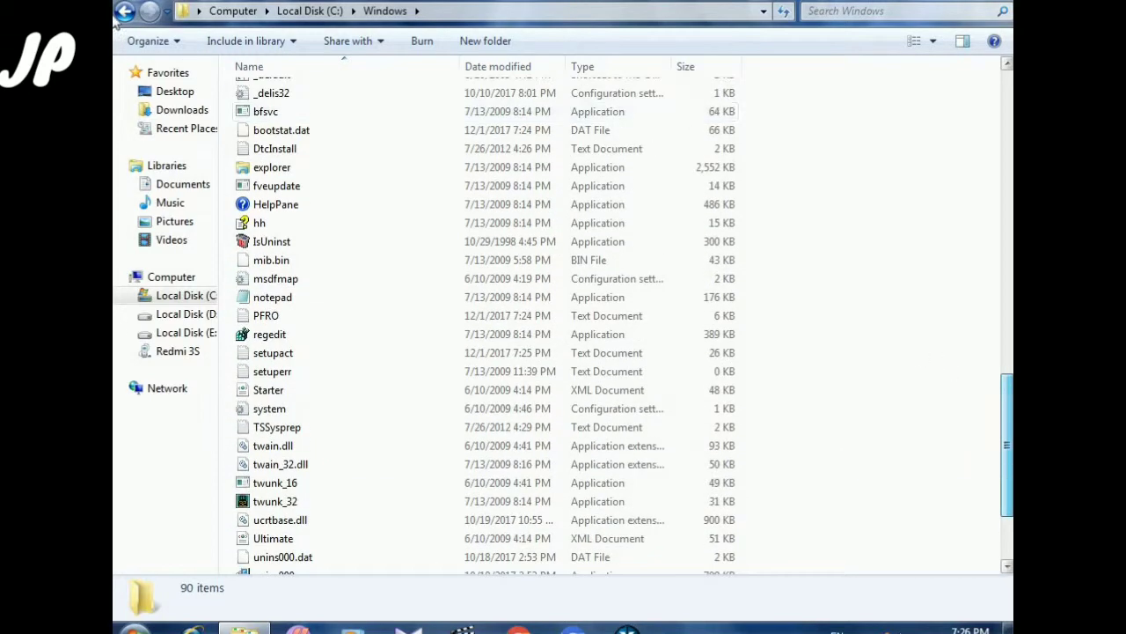
pyautogui.click(124, 11)
# Open the Photo Gallery folder inside Windows Live under Program Files.
pyautogui.doubleClick(281, 147)
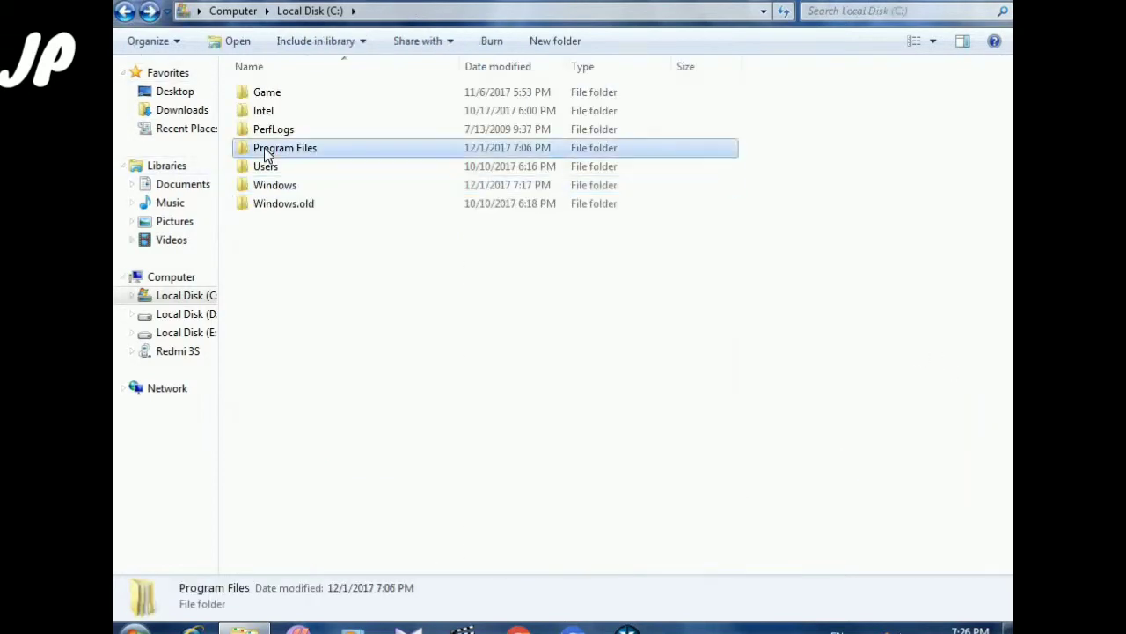
pyautogui.scroll(-3, 603, 304)
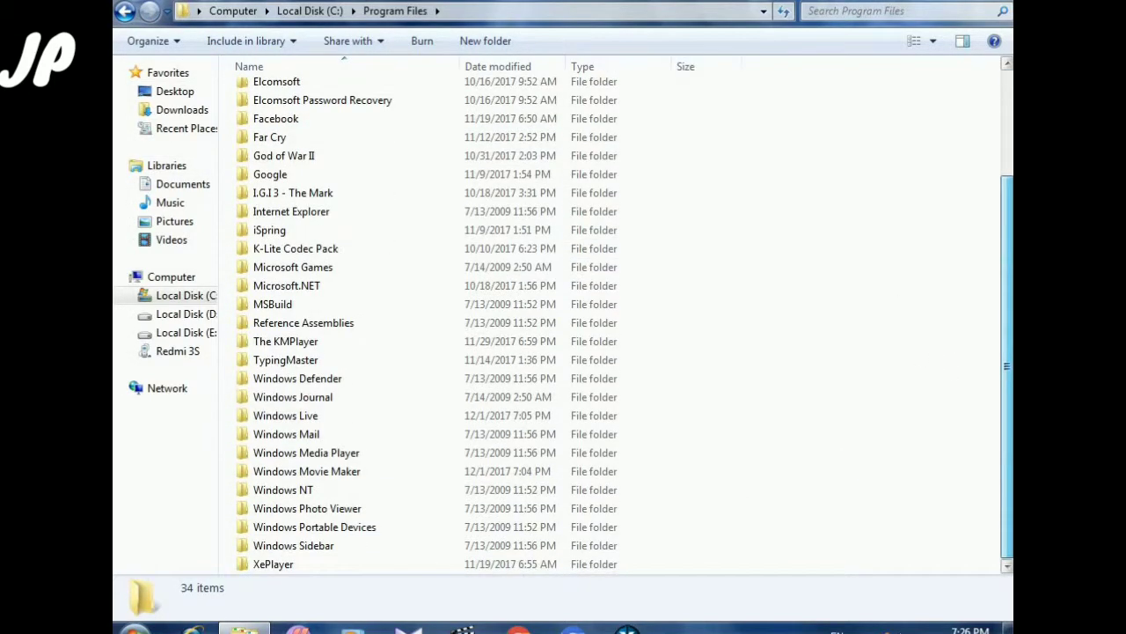
pyautogui.click(274, 400)
pyautogui.click(276, 360)
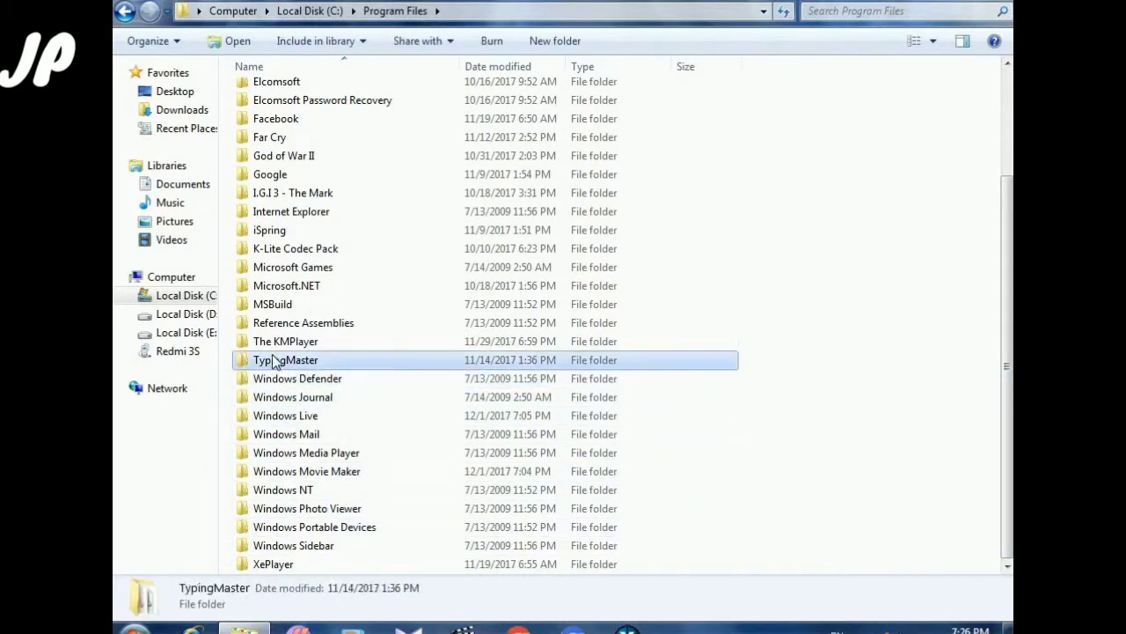
pyautogui.click(314, 546)
pyautogui.click(307, 434)
pyautogui.doubleClick(304, 415)
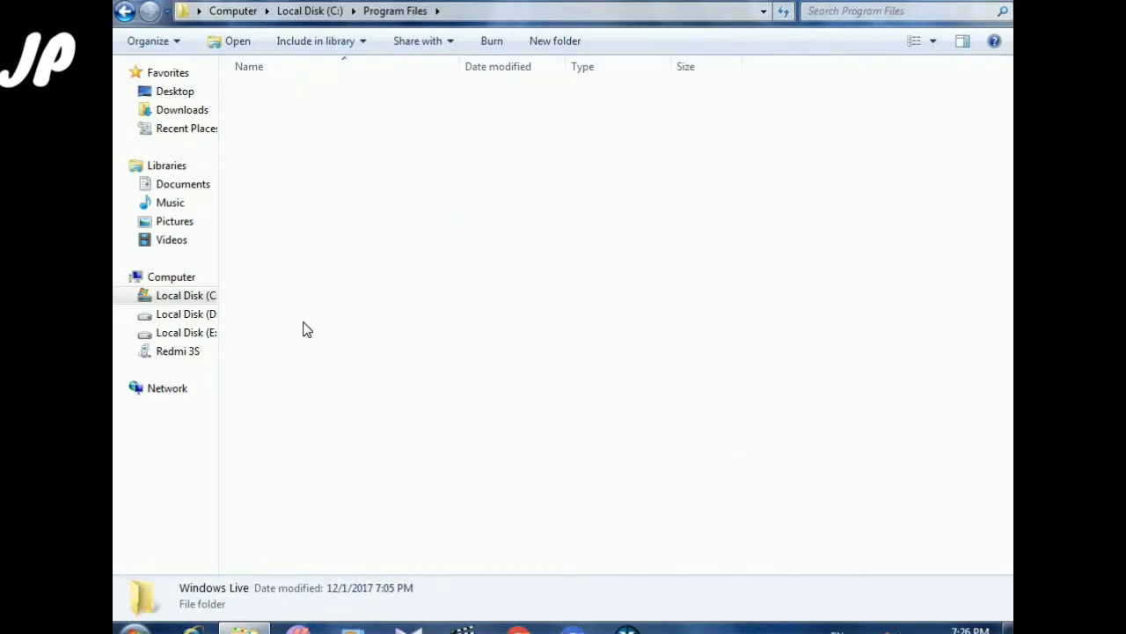
pyautogui.doubleClick(284, 113)
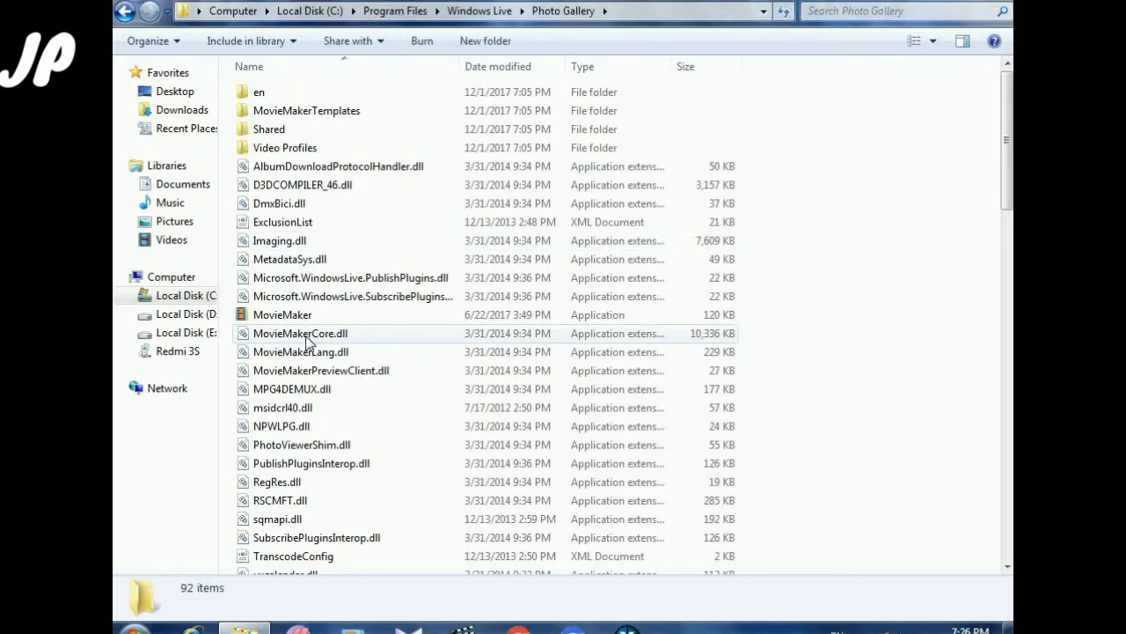
# Run the MovieMaker application, allow it through the security warning, and maximize its window.
pyautogui.doubleClick(289, 319)
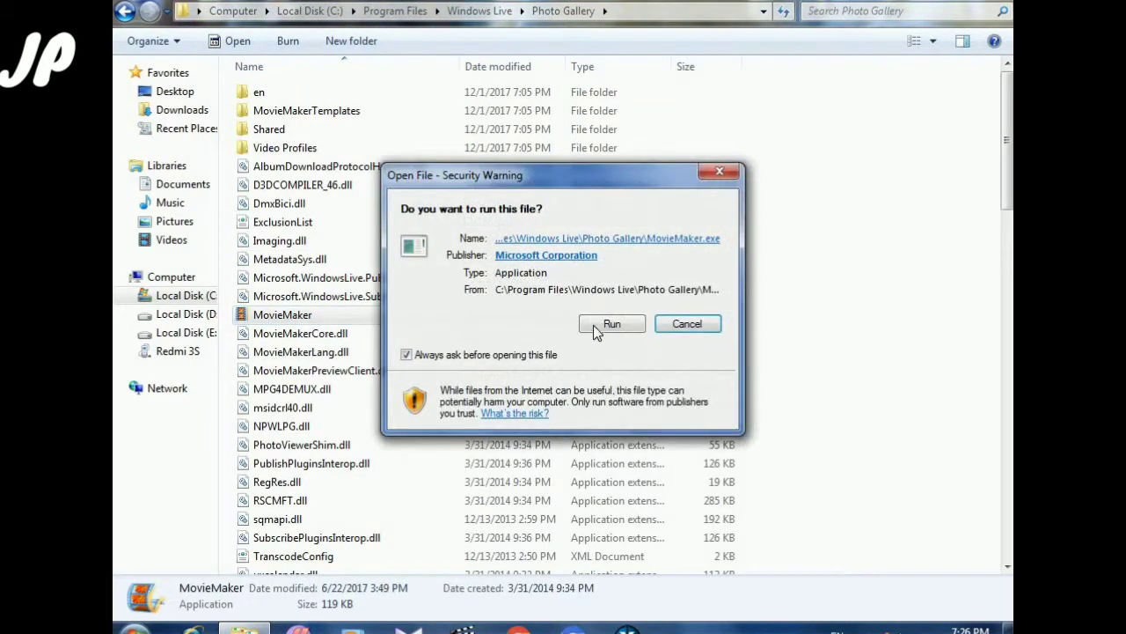
pyautogui.click(675, 323)
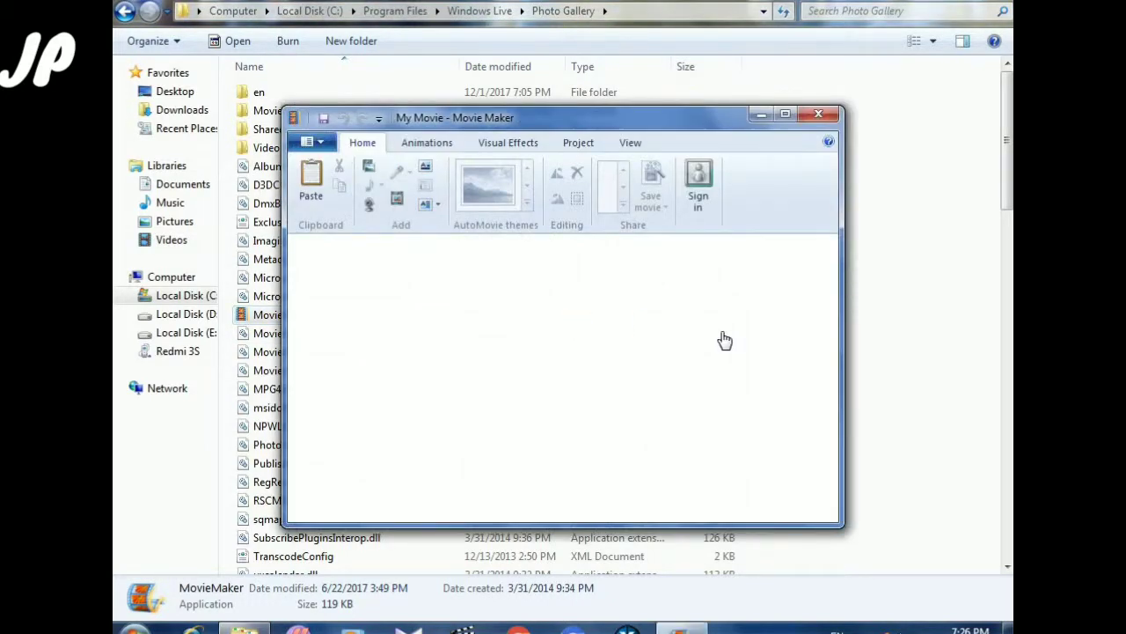
pyautogui.click(787, 114)
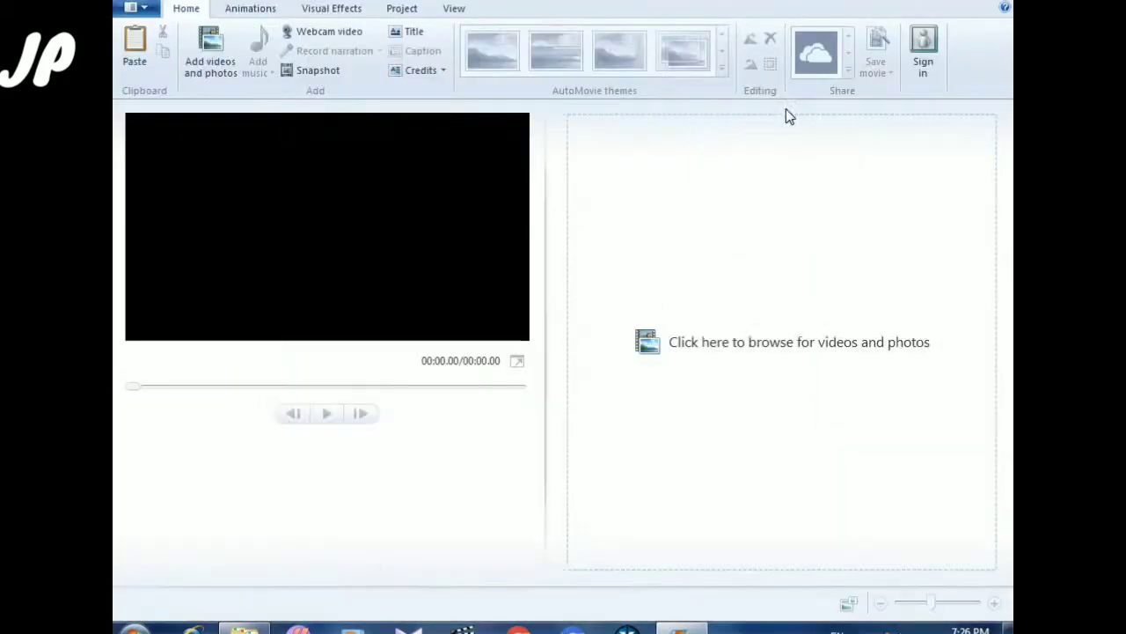
# Minimize the Movie Maker and Photo Gallery folder windows to the desktop, and bring Movie Maker back up.
pyautogui.hotkey('alt', 'F4')
pyautogui.hotkey('alt', 'F4')
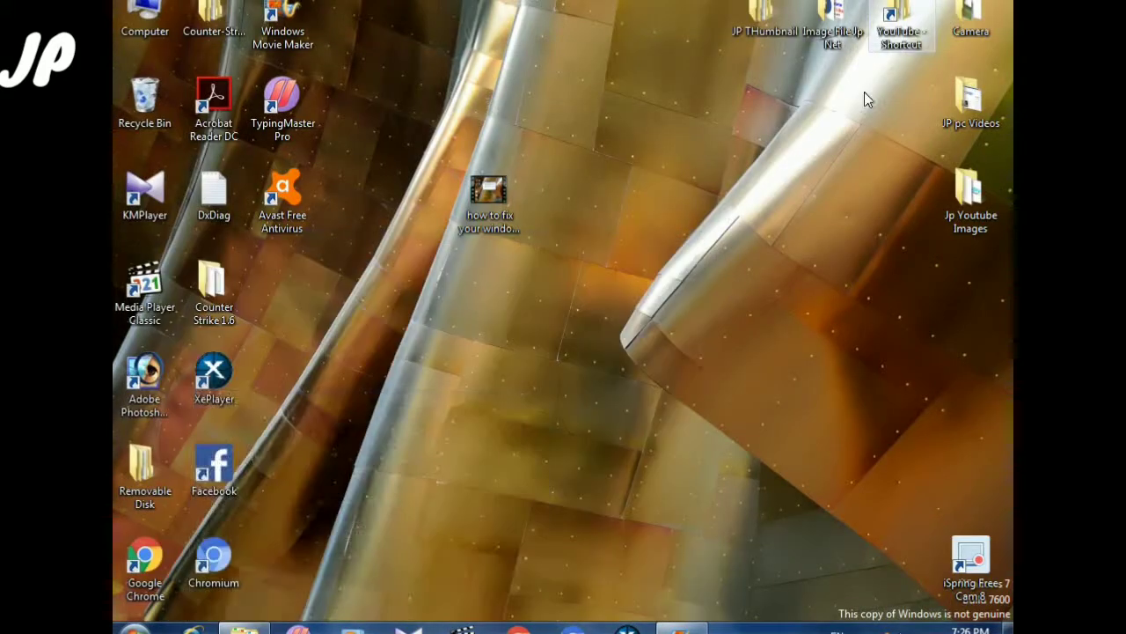
pyautogui.click(682, 627)
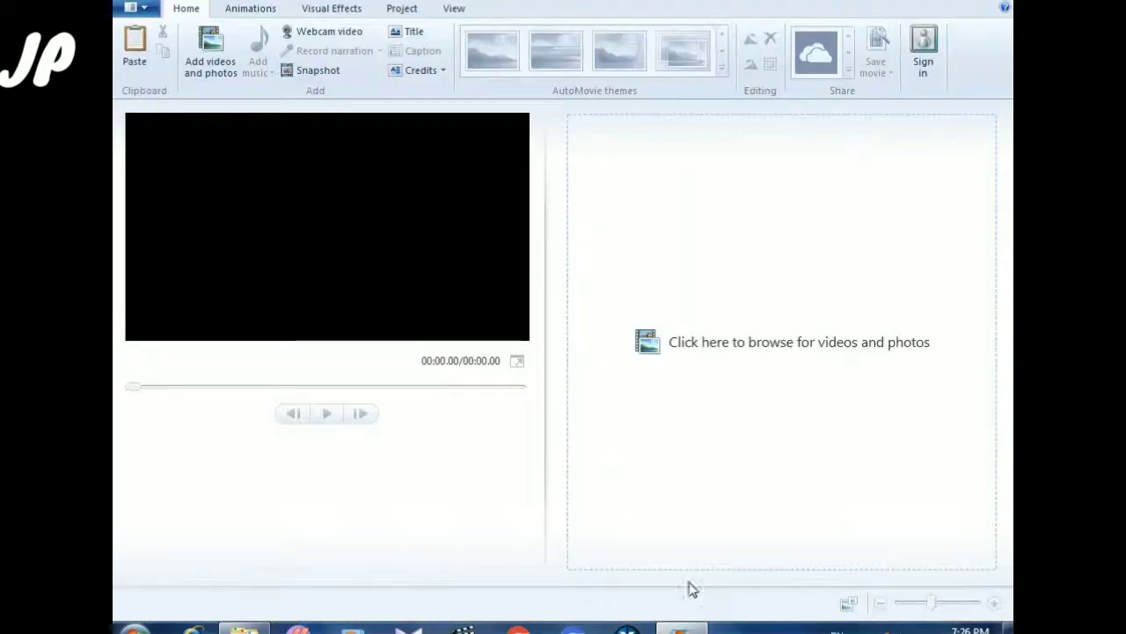
# Reduce the Movie Maker window to its smaller size, shift it slightly across the desktop, and toggle it to full size and back.
pyautogui.press('super+Down')
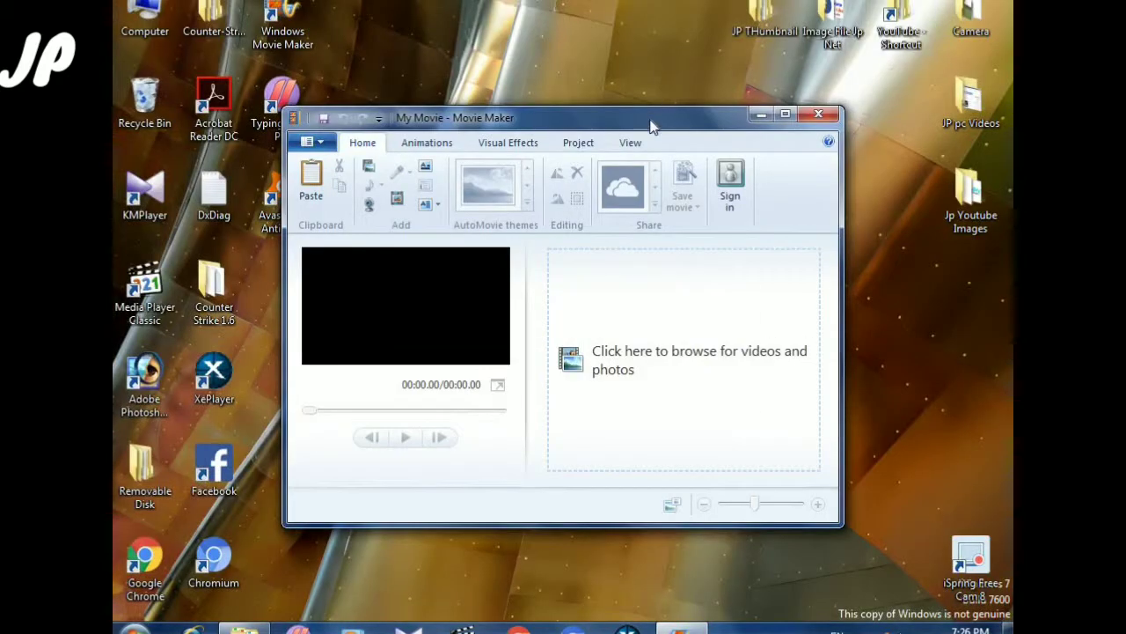
pyautogui.moveTo(648, 120); pyautogui.dragTo(669, 117)
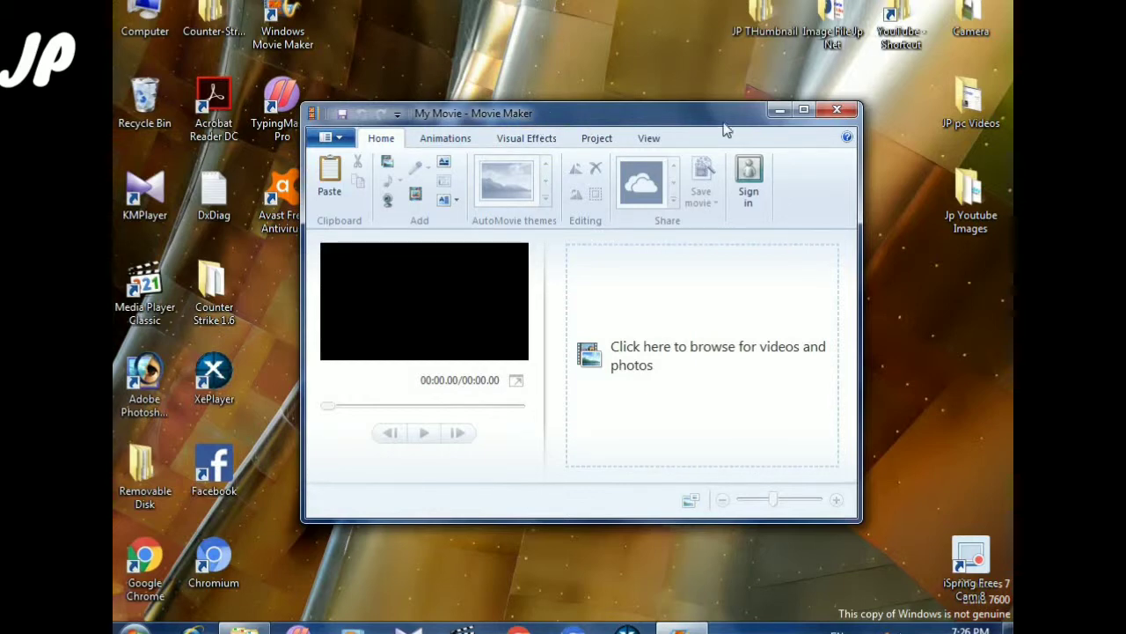
pyautogui.click(804, 110)
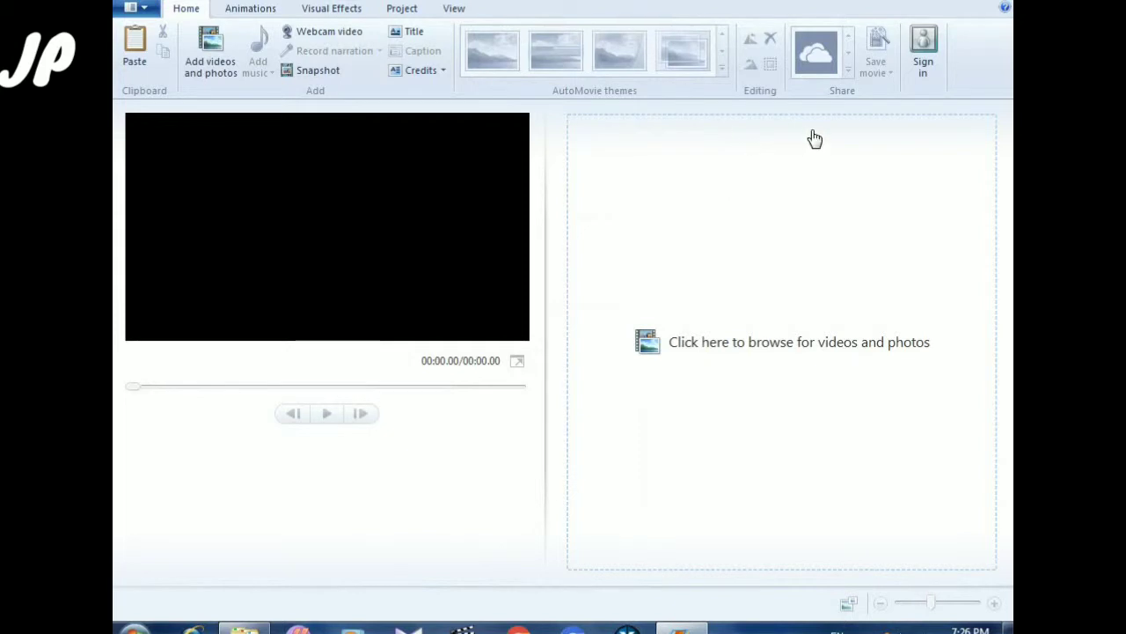
pyautogui.click(951, 11)
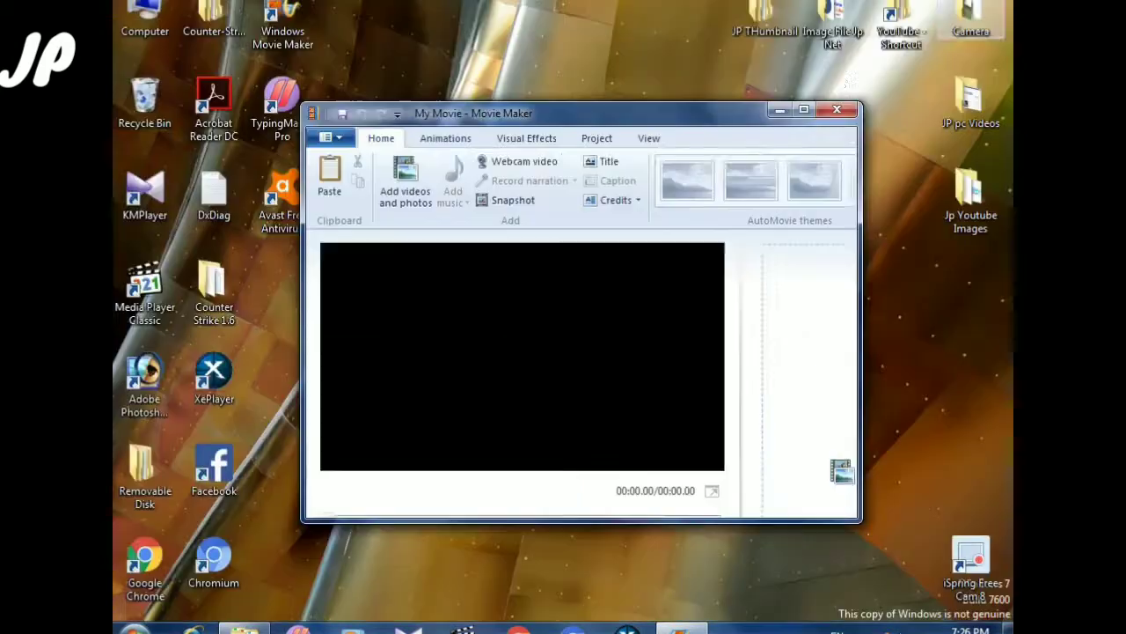